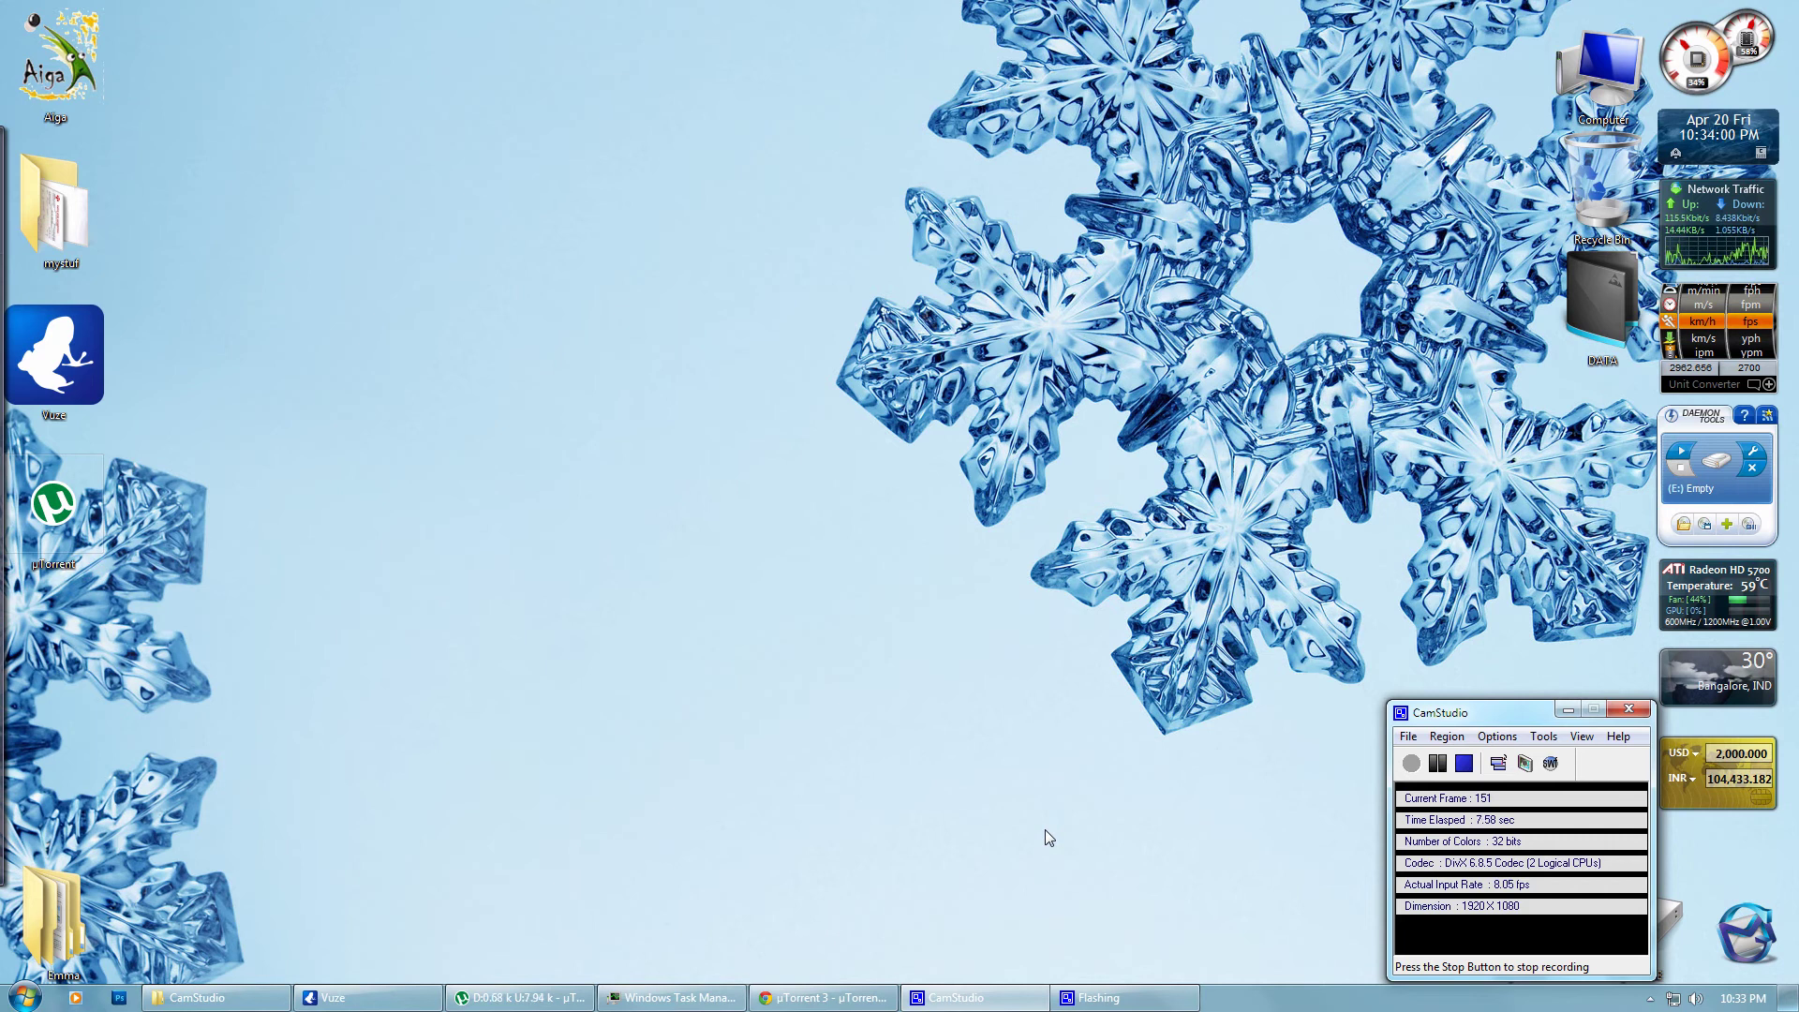
Line Vuze and µTorrent up at the top, then minimize Vuze and centre µTorrent.
click(336, 1000)
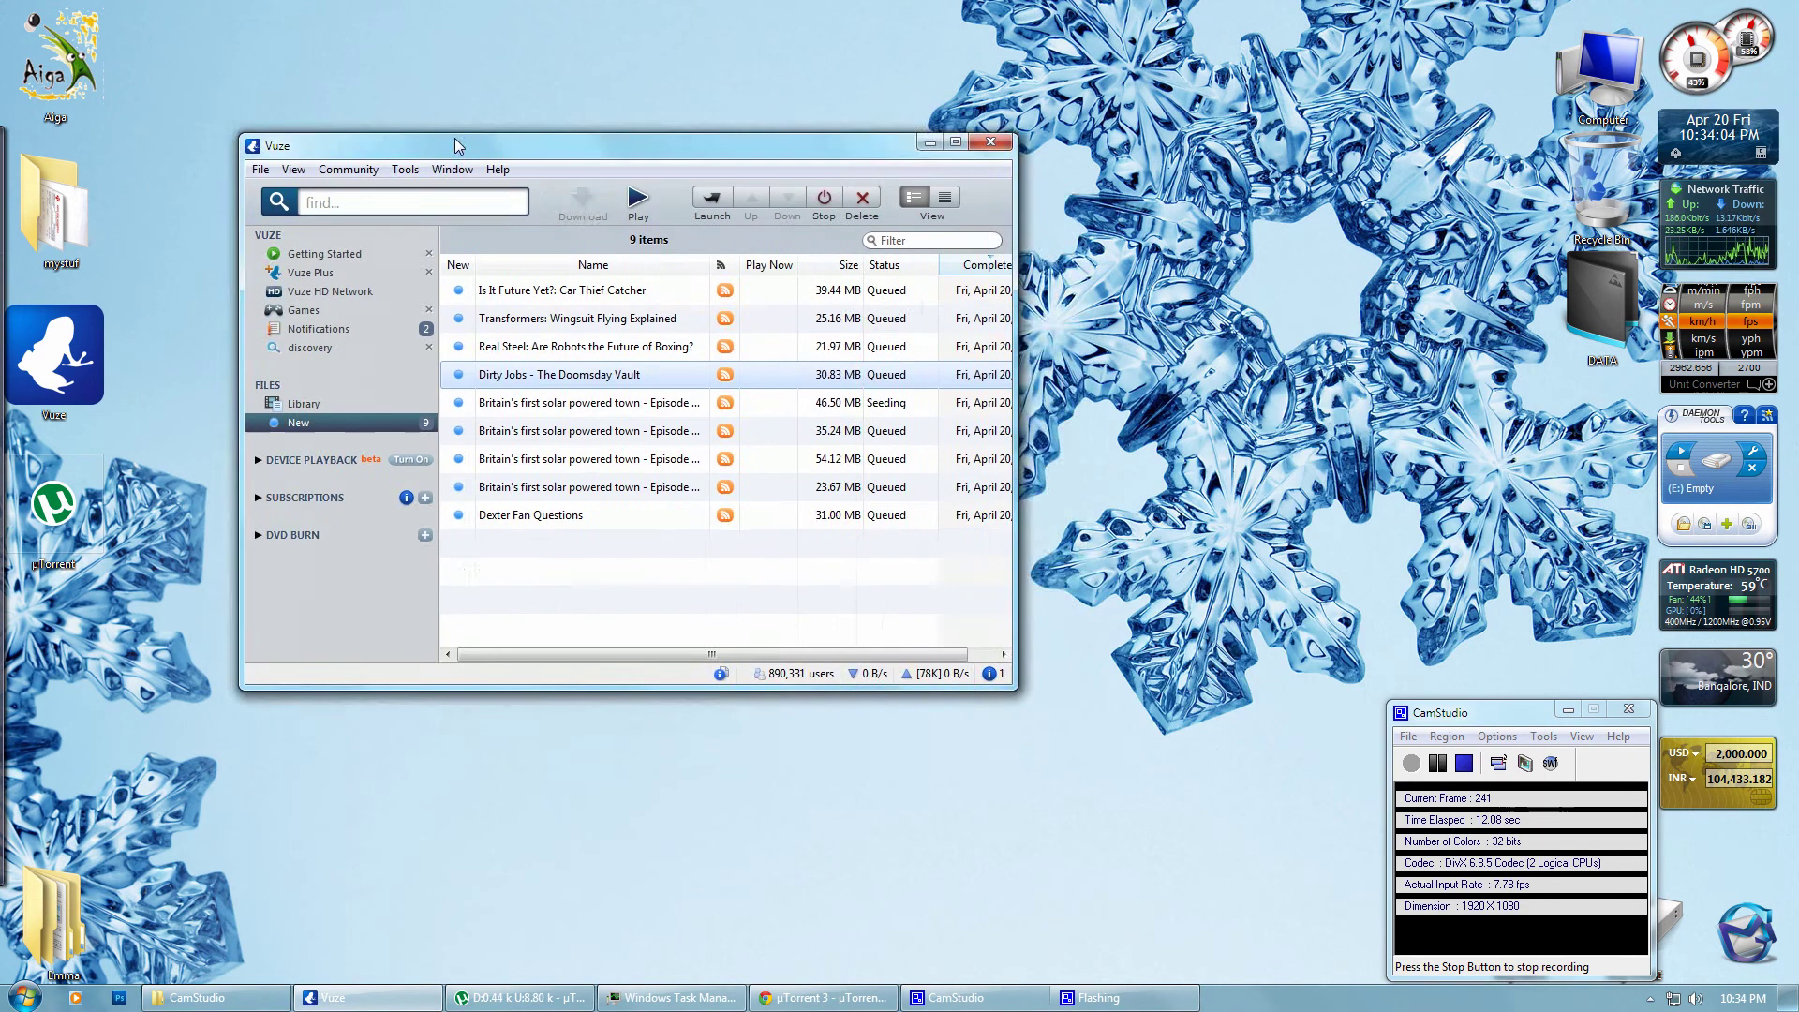
drag(970, 345, 374, 103)
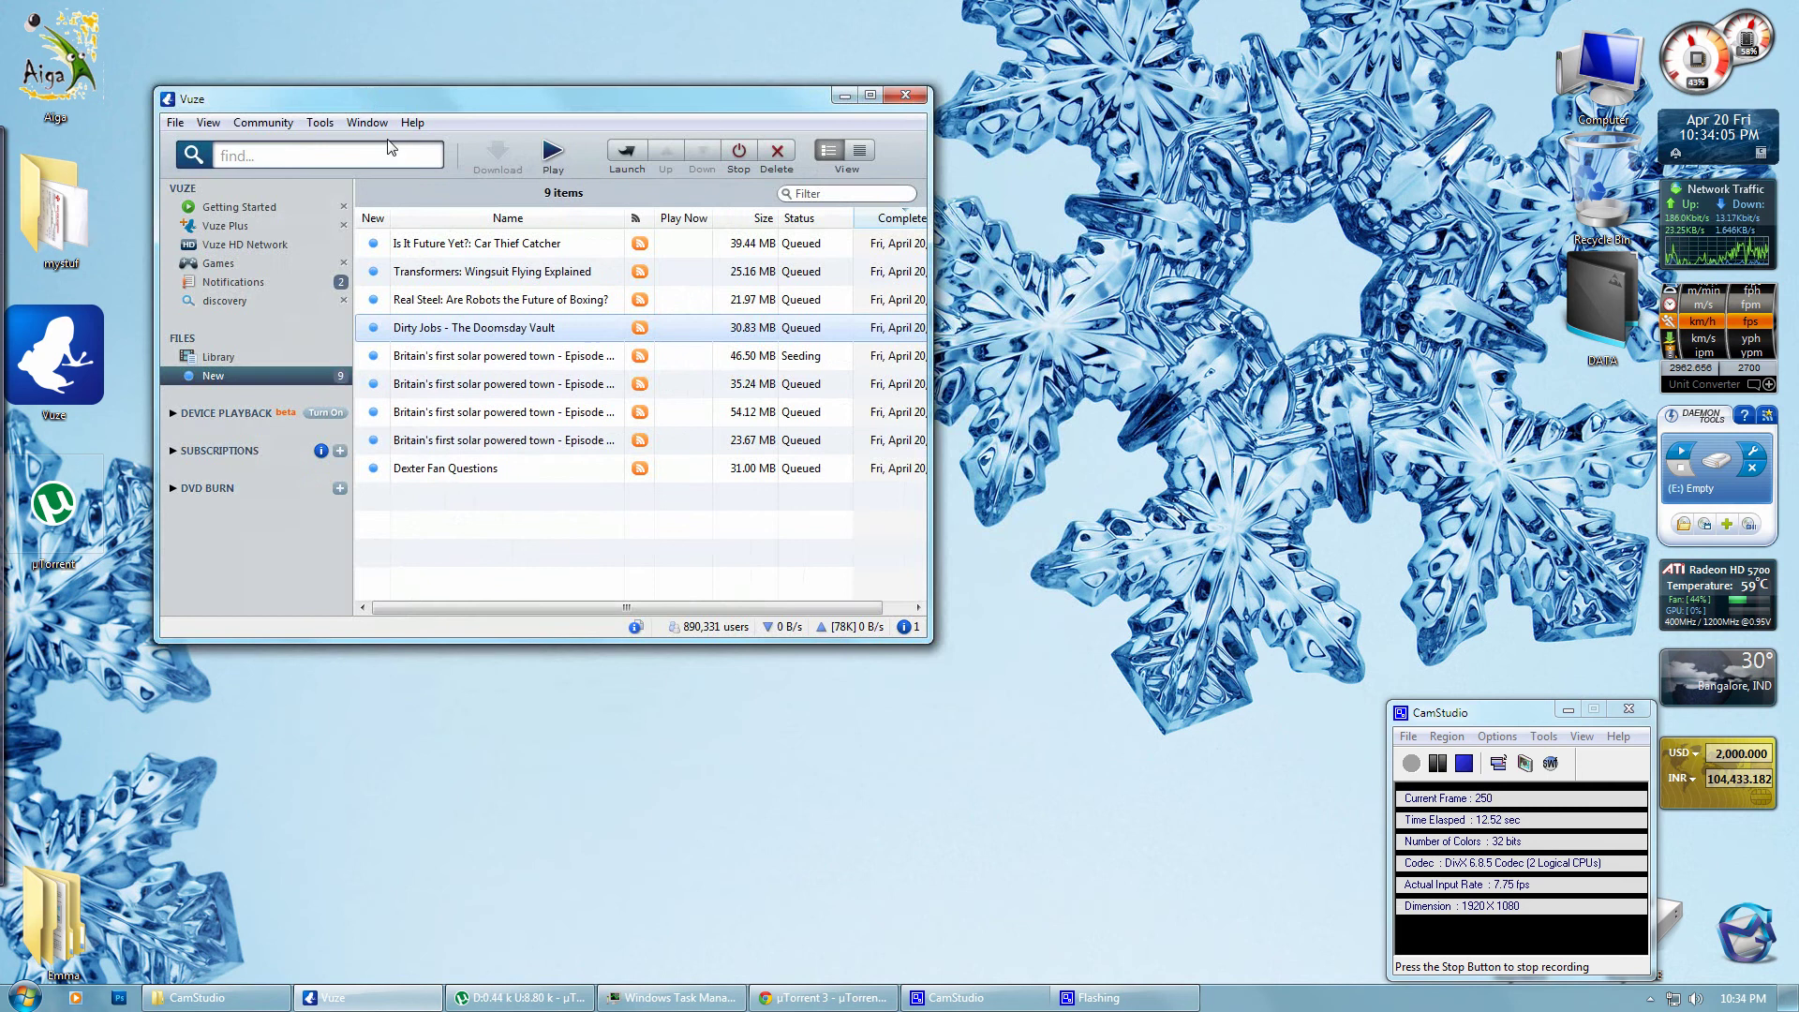
click(525, 1002)
mouse_move(1123, 27)
mouse_down()
mouse_move(1255, 148)
mouse_move(1307, 103)
mouse_up()
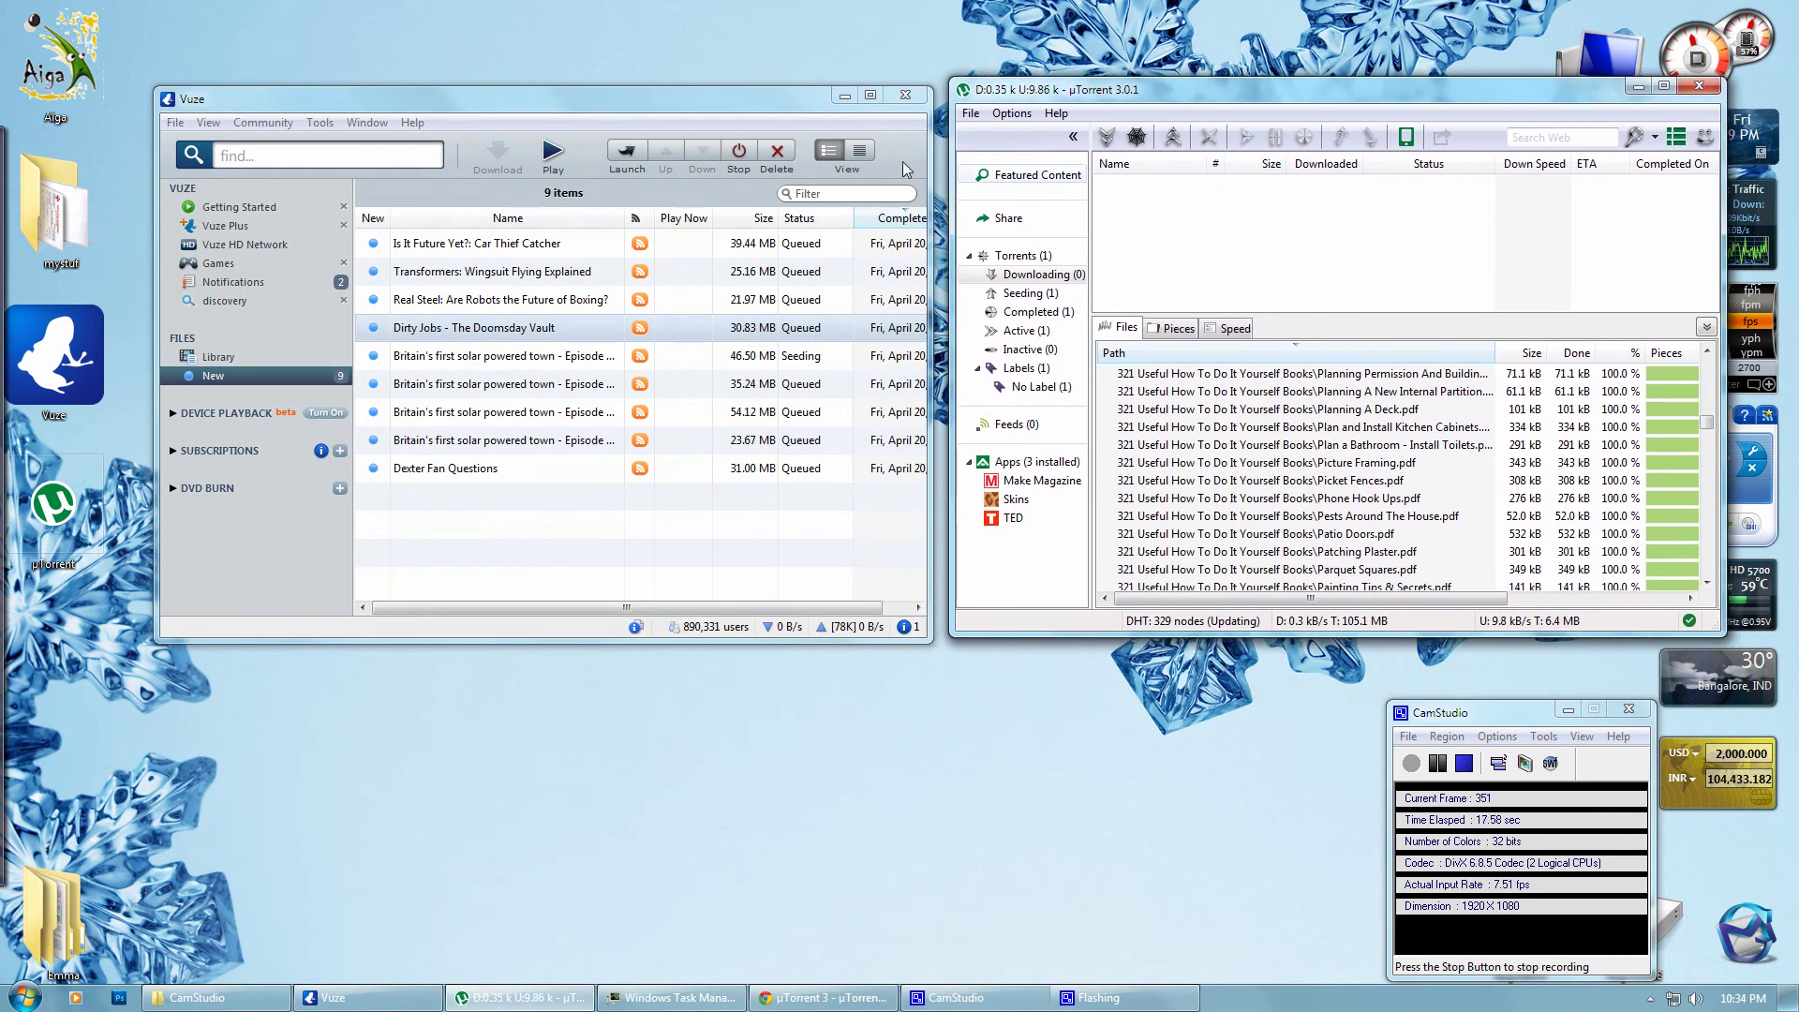
drag(778, 105, 750, 103)
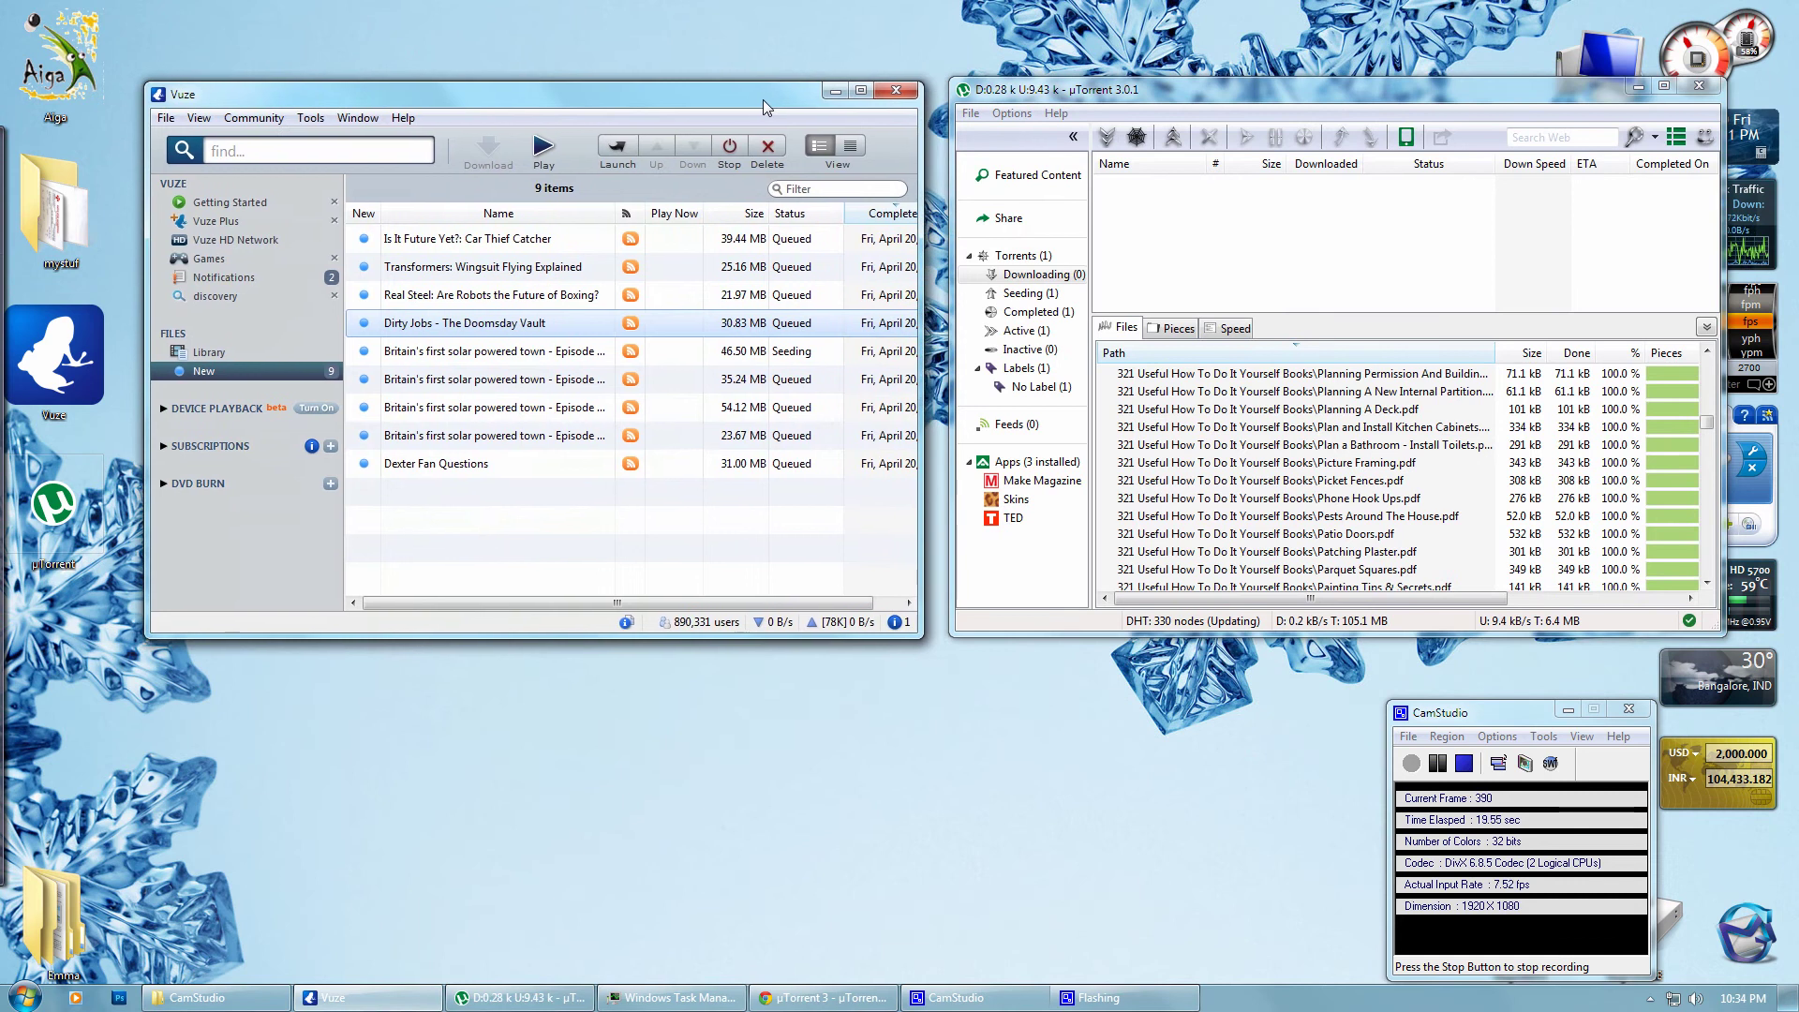
drag(1043, 89, 1022, 89)
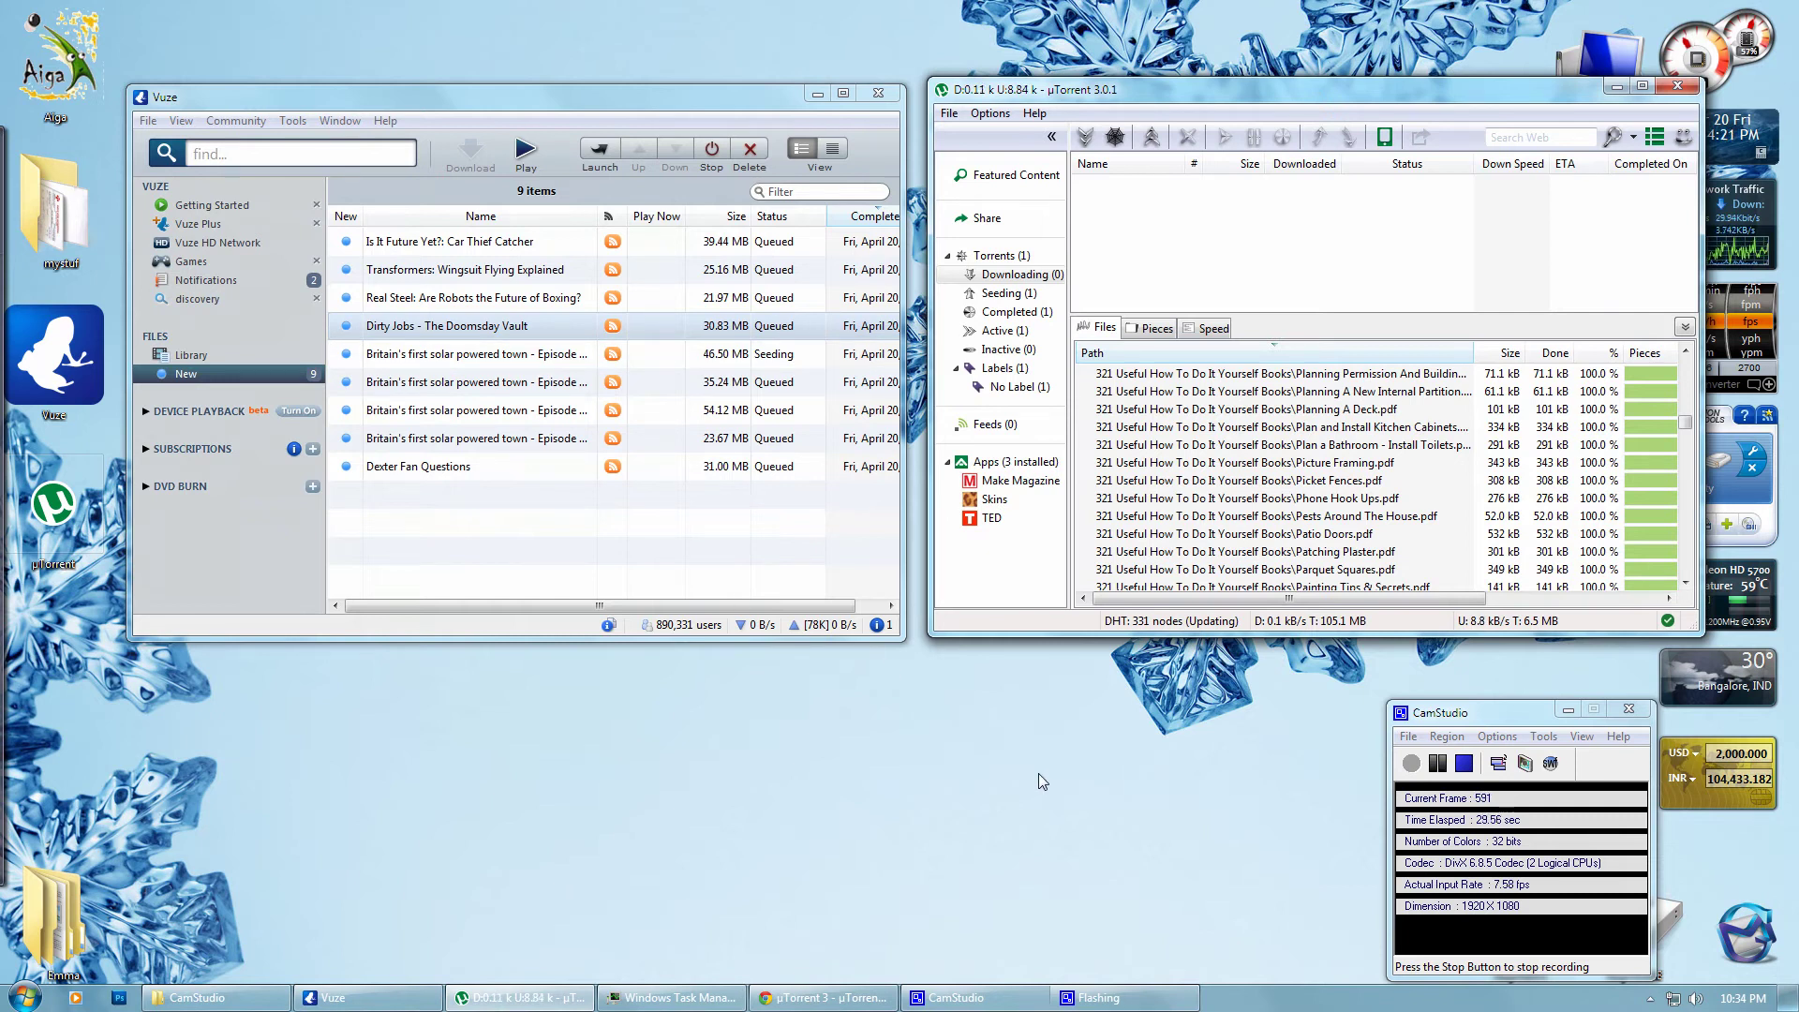
click(817, 94)
drag(1078, 106, 563, 184)
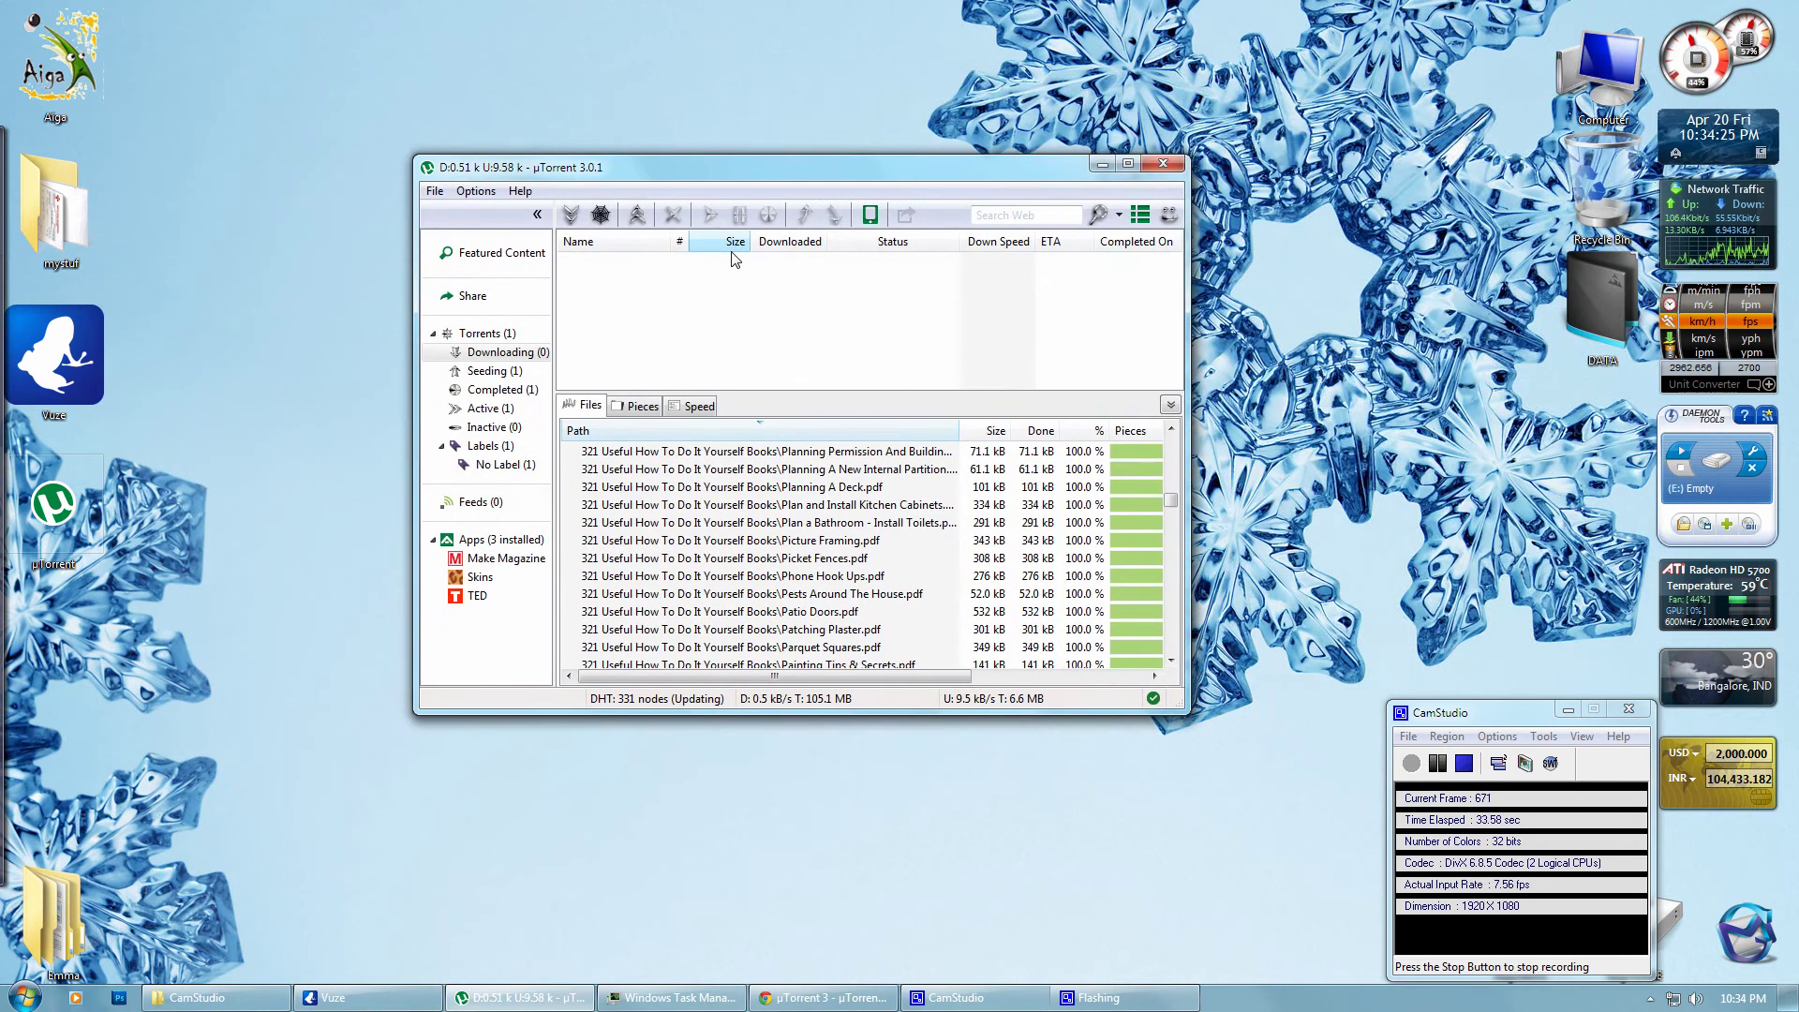
Browse Seeding and the other sidebar categories, collapse Labels, and return to Downloading.
click(489, 371)
click(492, 427)
click(501, 465)
click(489, 408)
click(506, 353)
click(501, 465)
click(442, 446)
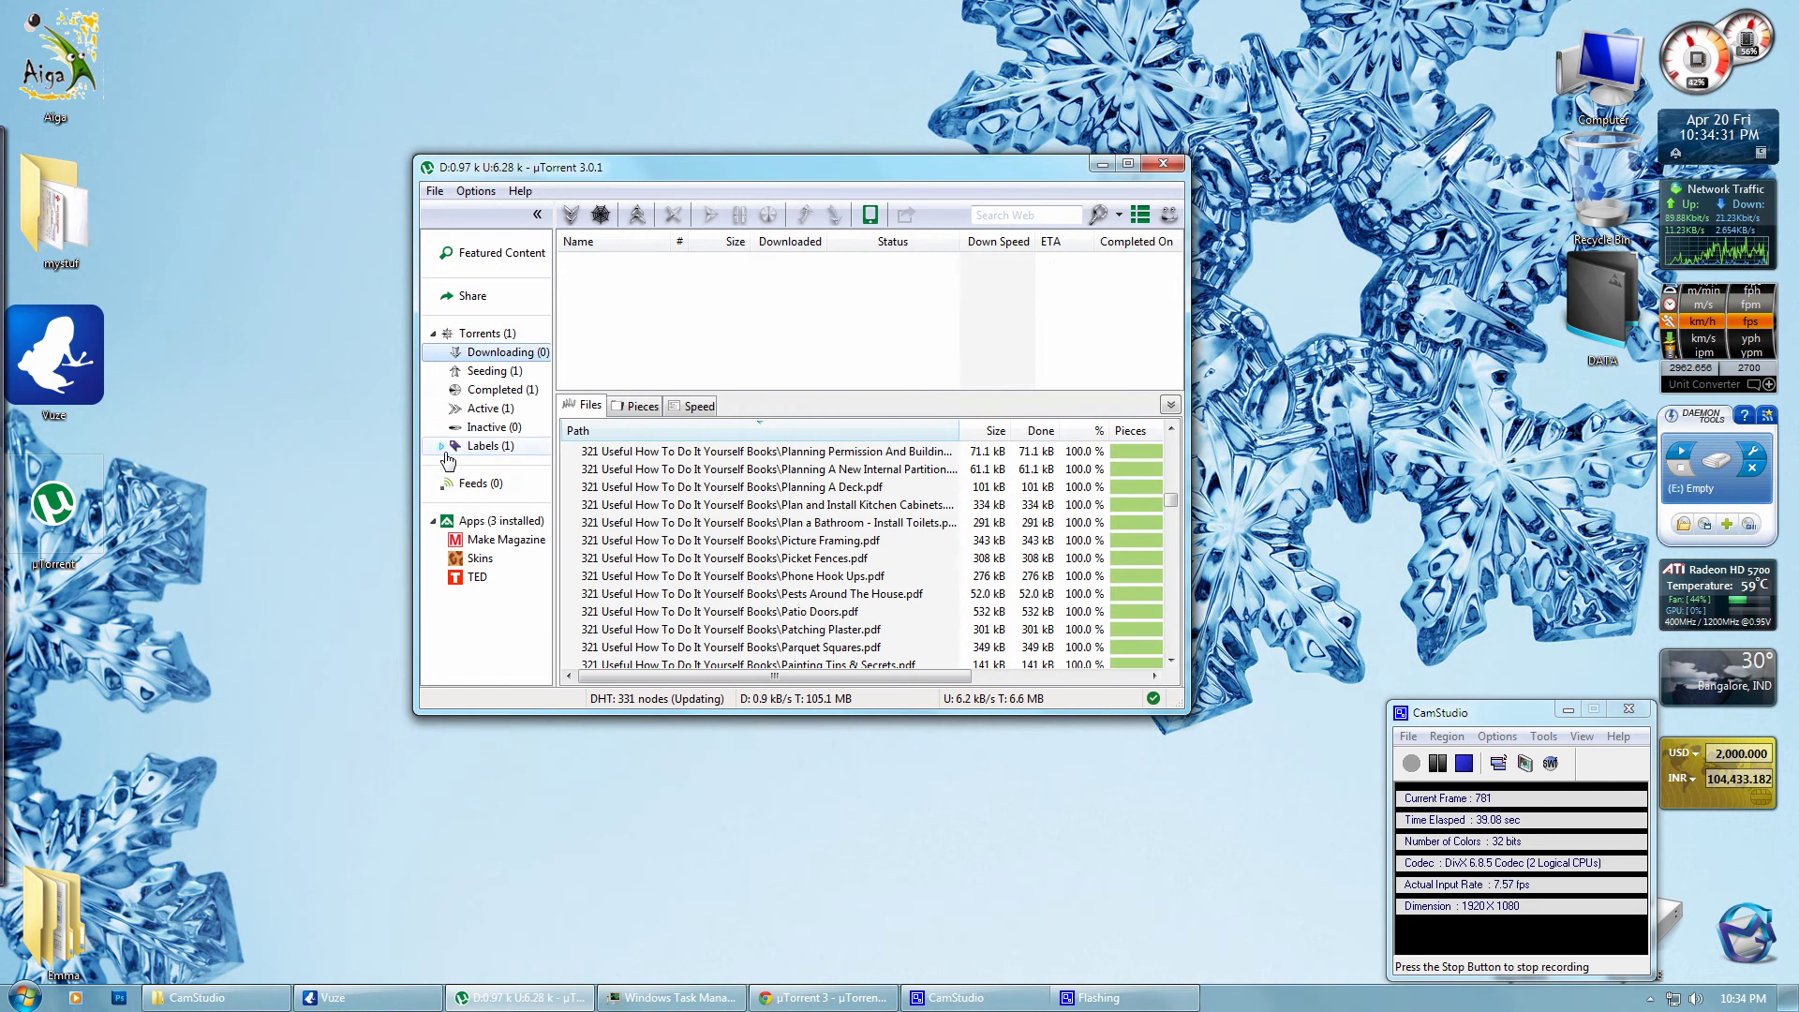
click(506, 353)
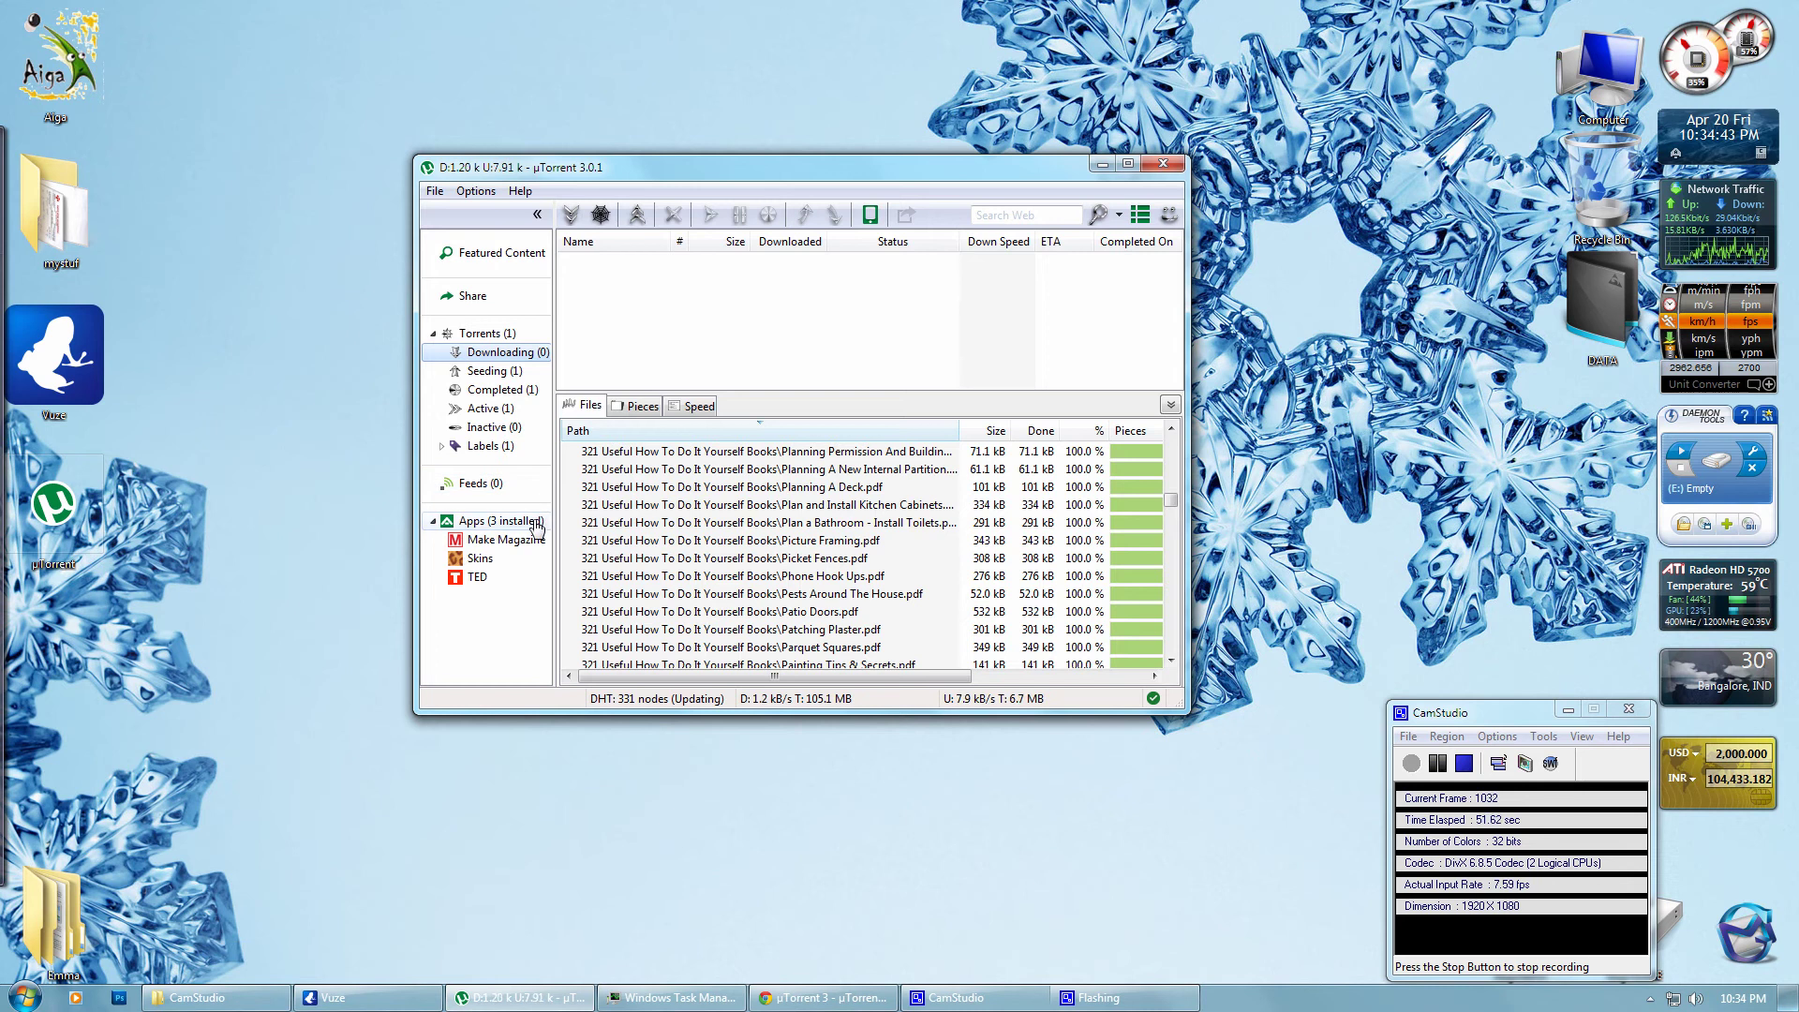
View the Apps section, go back to Downloading, and show the Options menu.
click(502, 521)
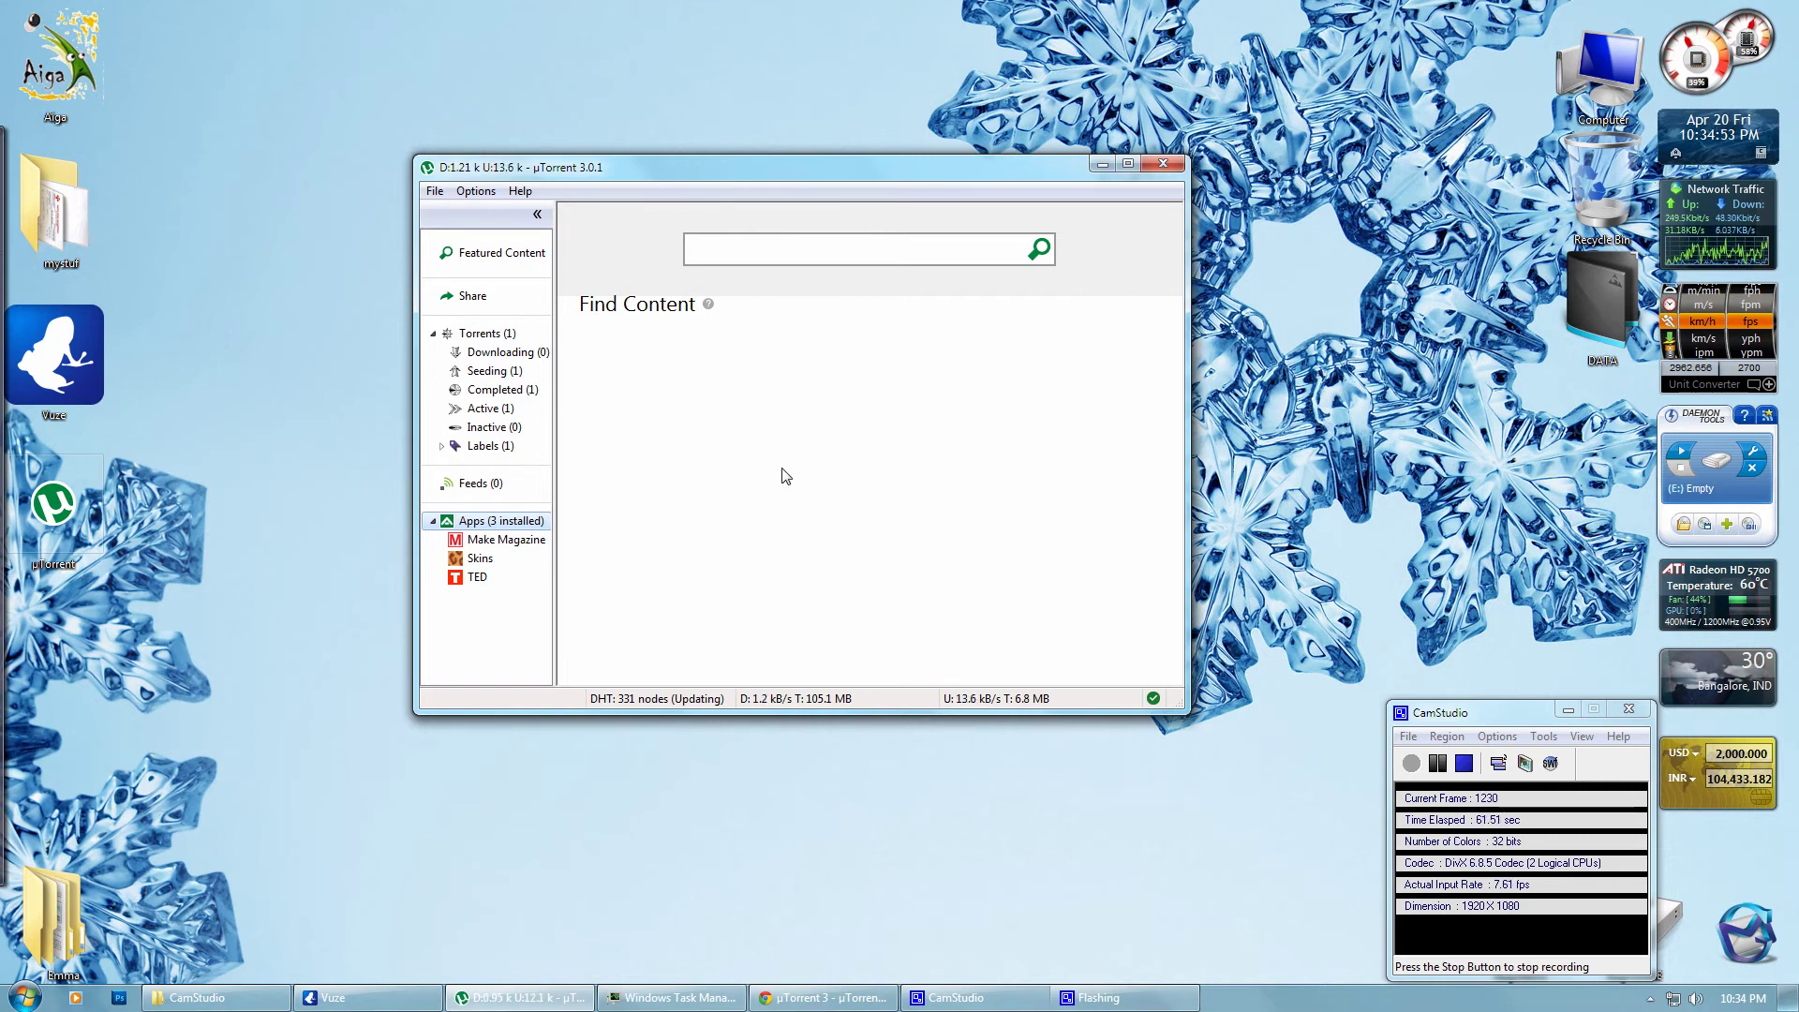
click(536, 355)
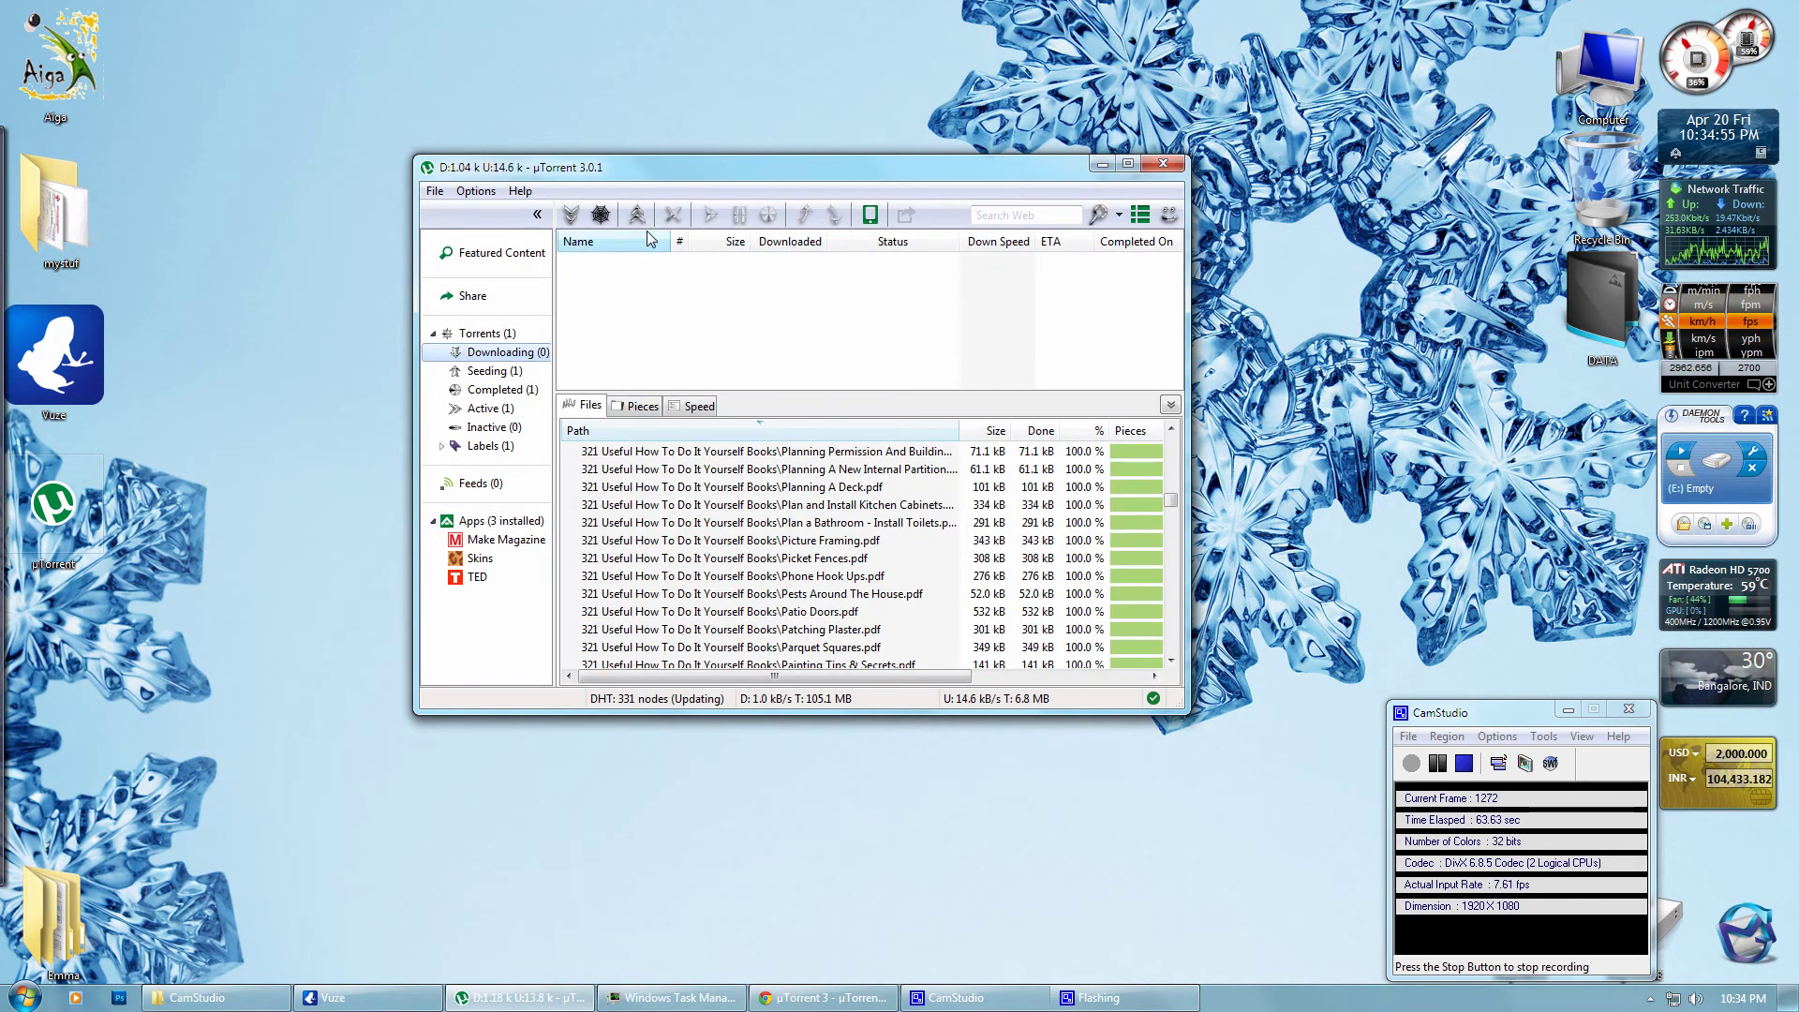
click(476, 191)
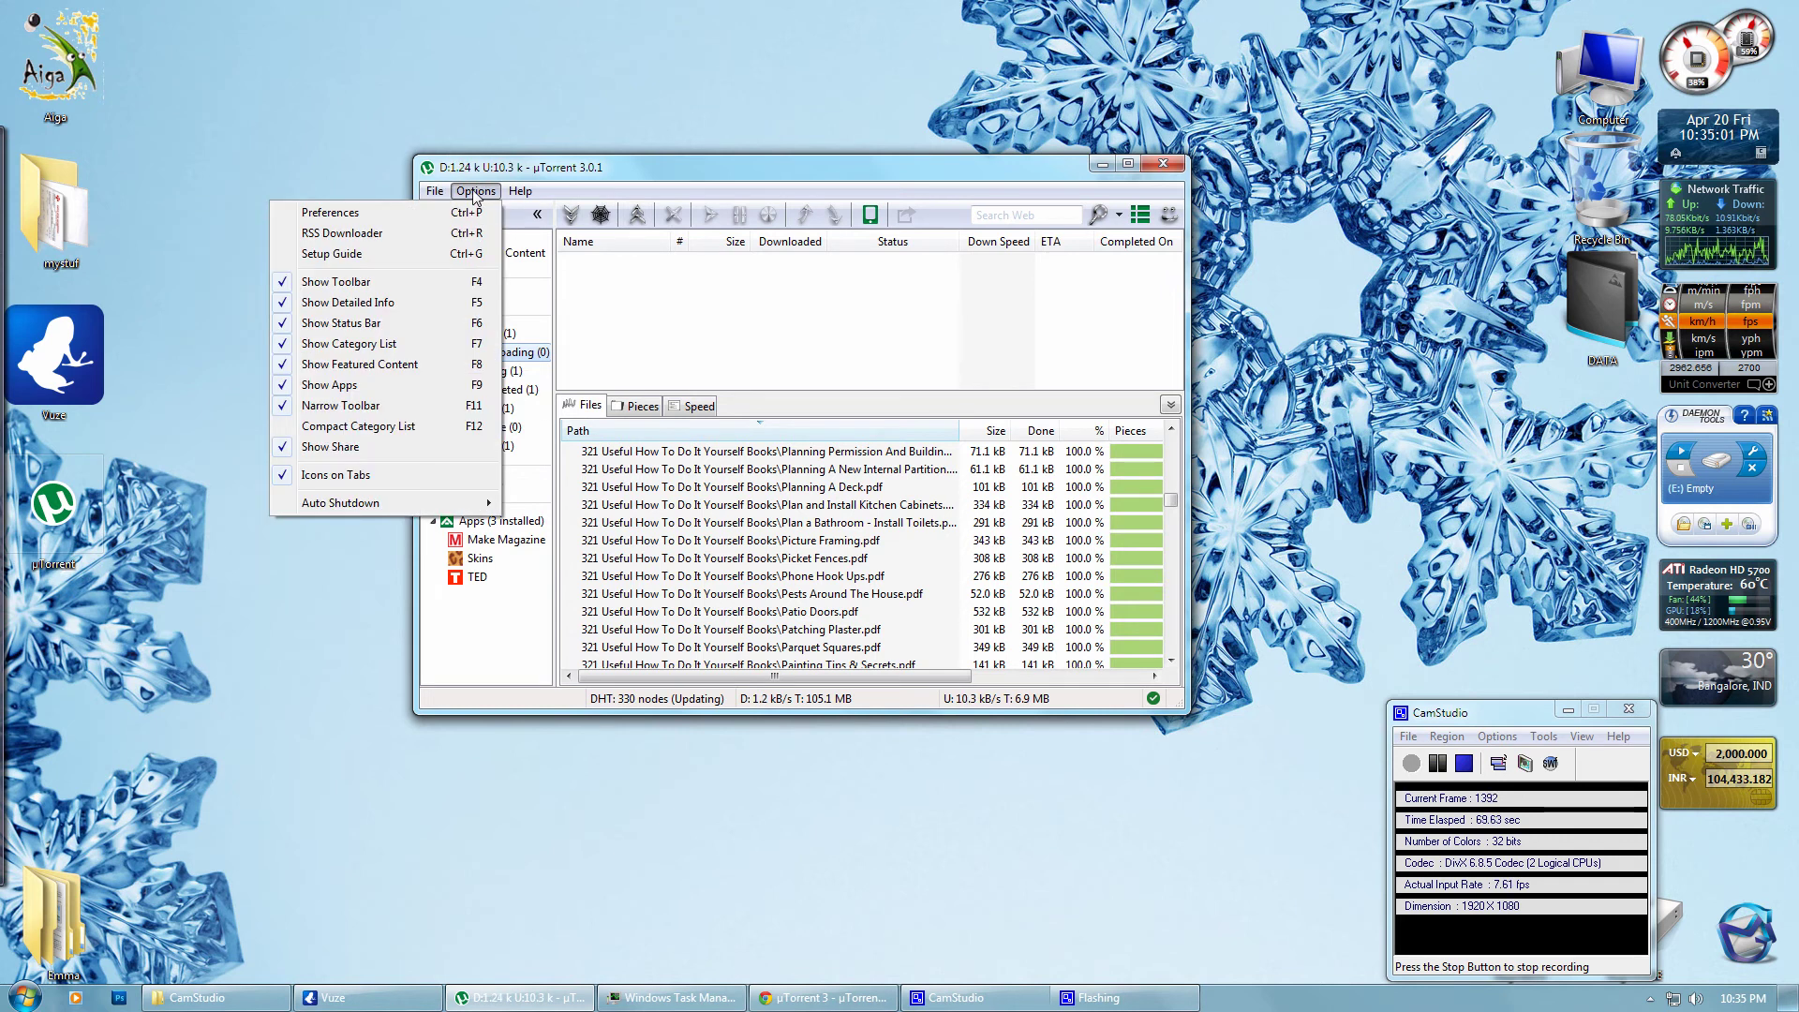
Show Preferences on the Remote page and drag the dialog left, revealing the torrent list.
click(460, 211)
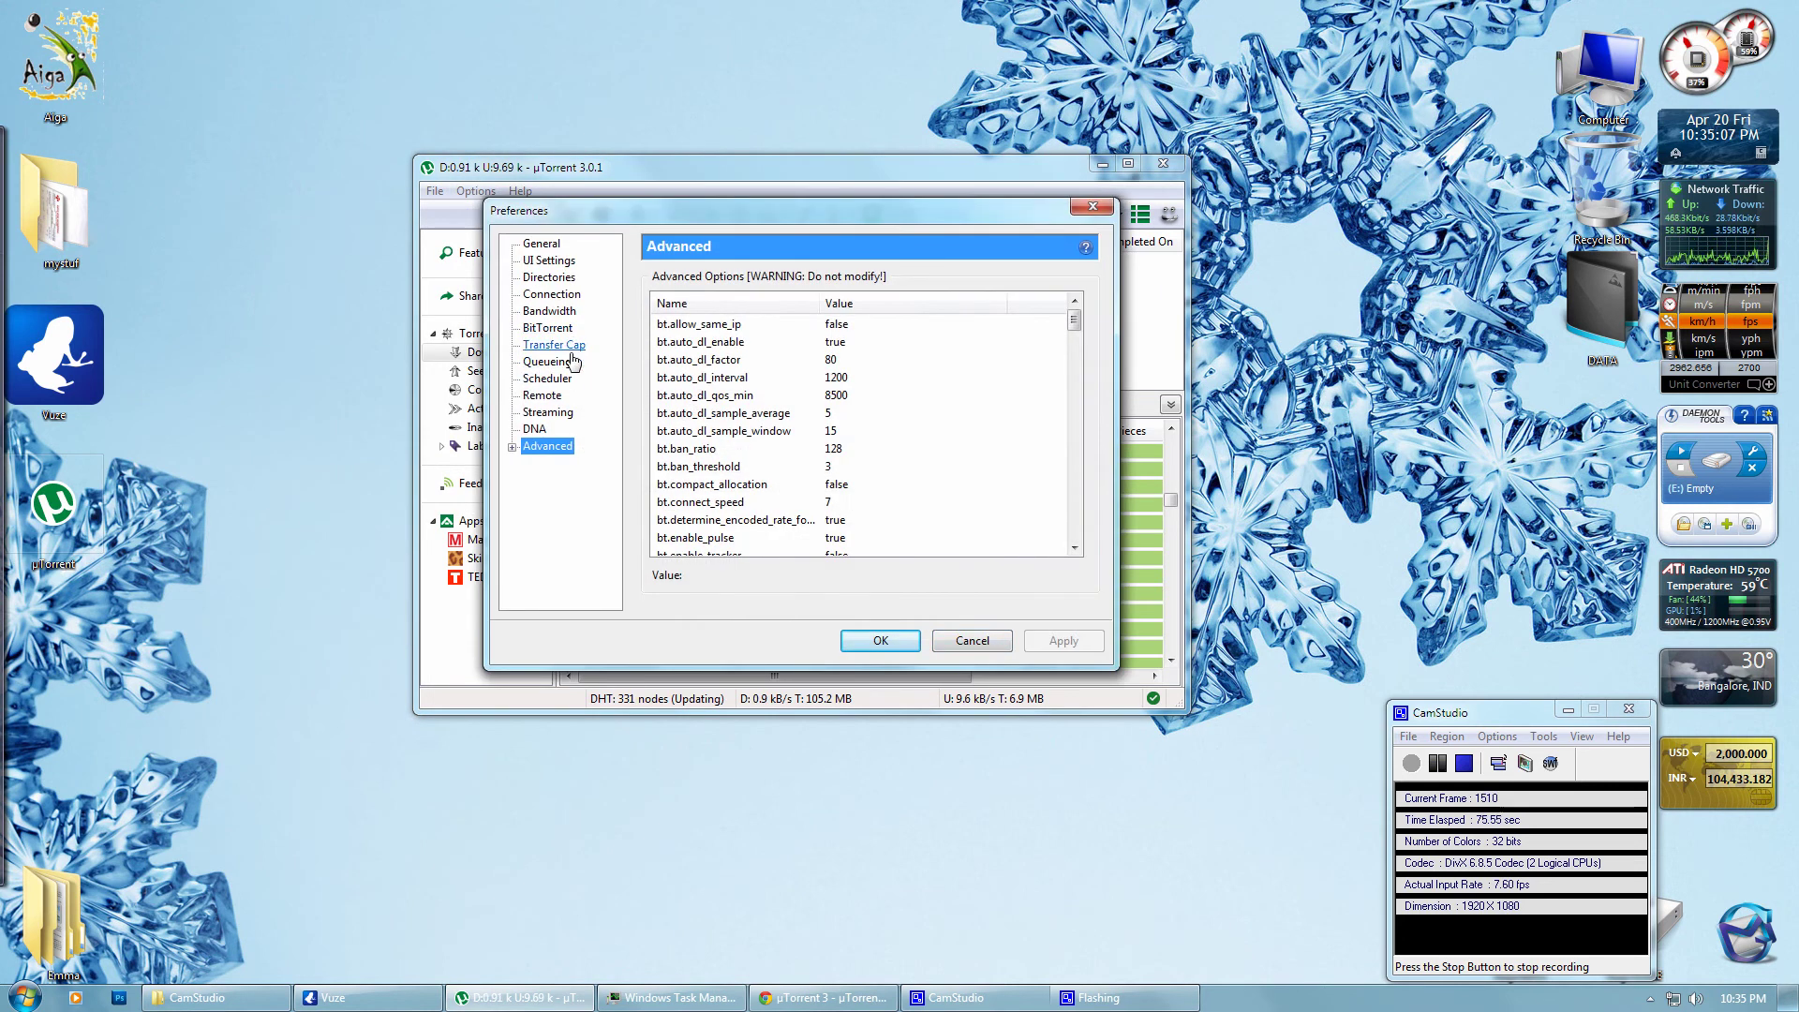
click(542, 394)
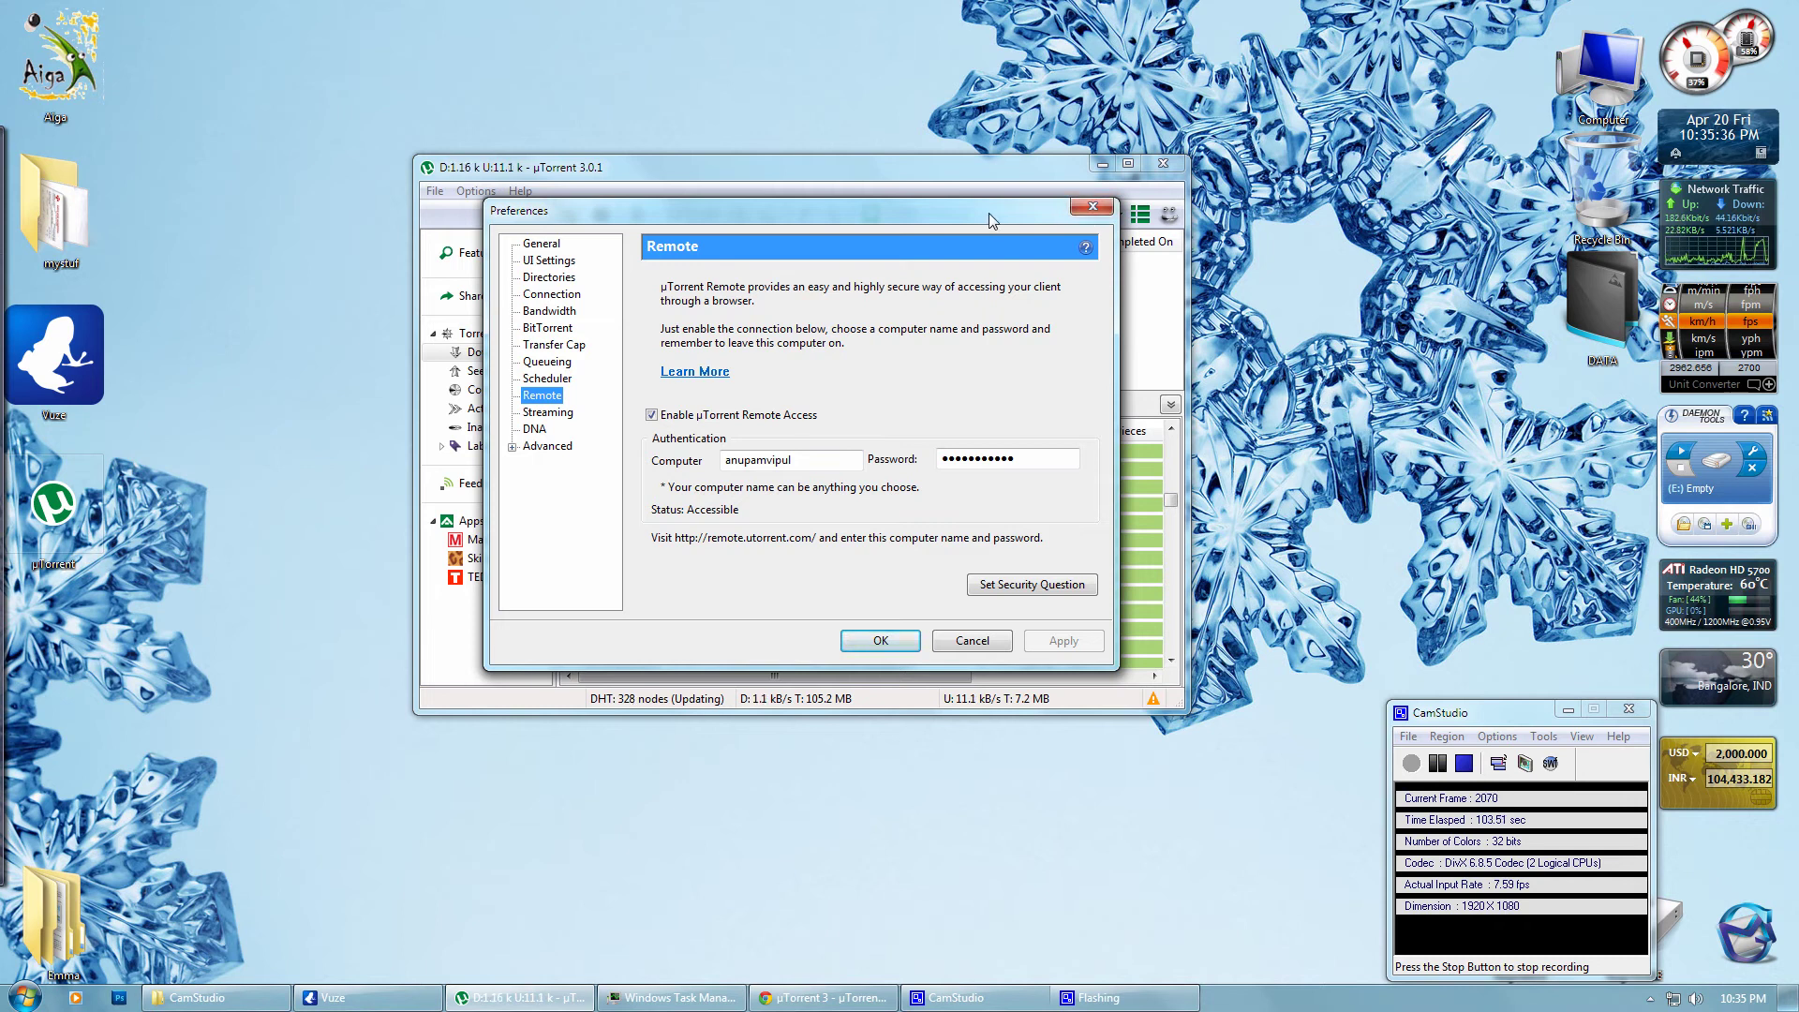
mouse_move(963, 207)
mouse_down()
mouse_move(620, 294)
mouse_move(572, 274)
mouse_up()
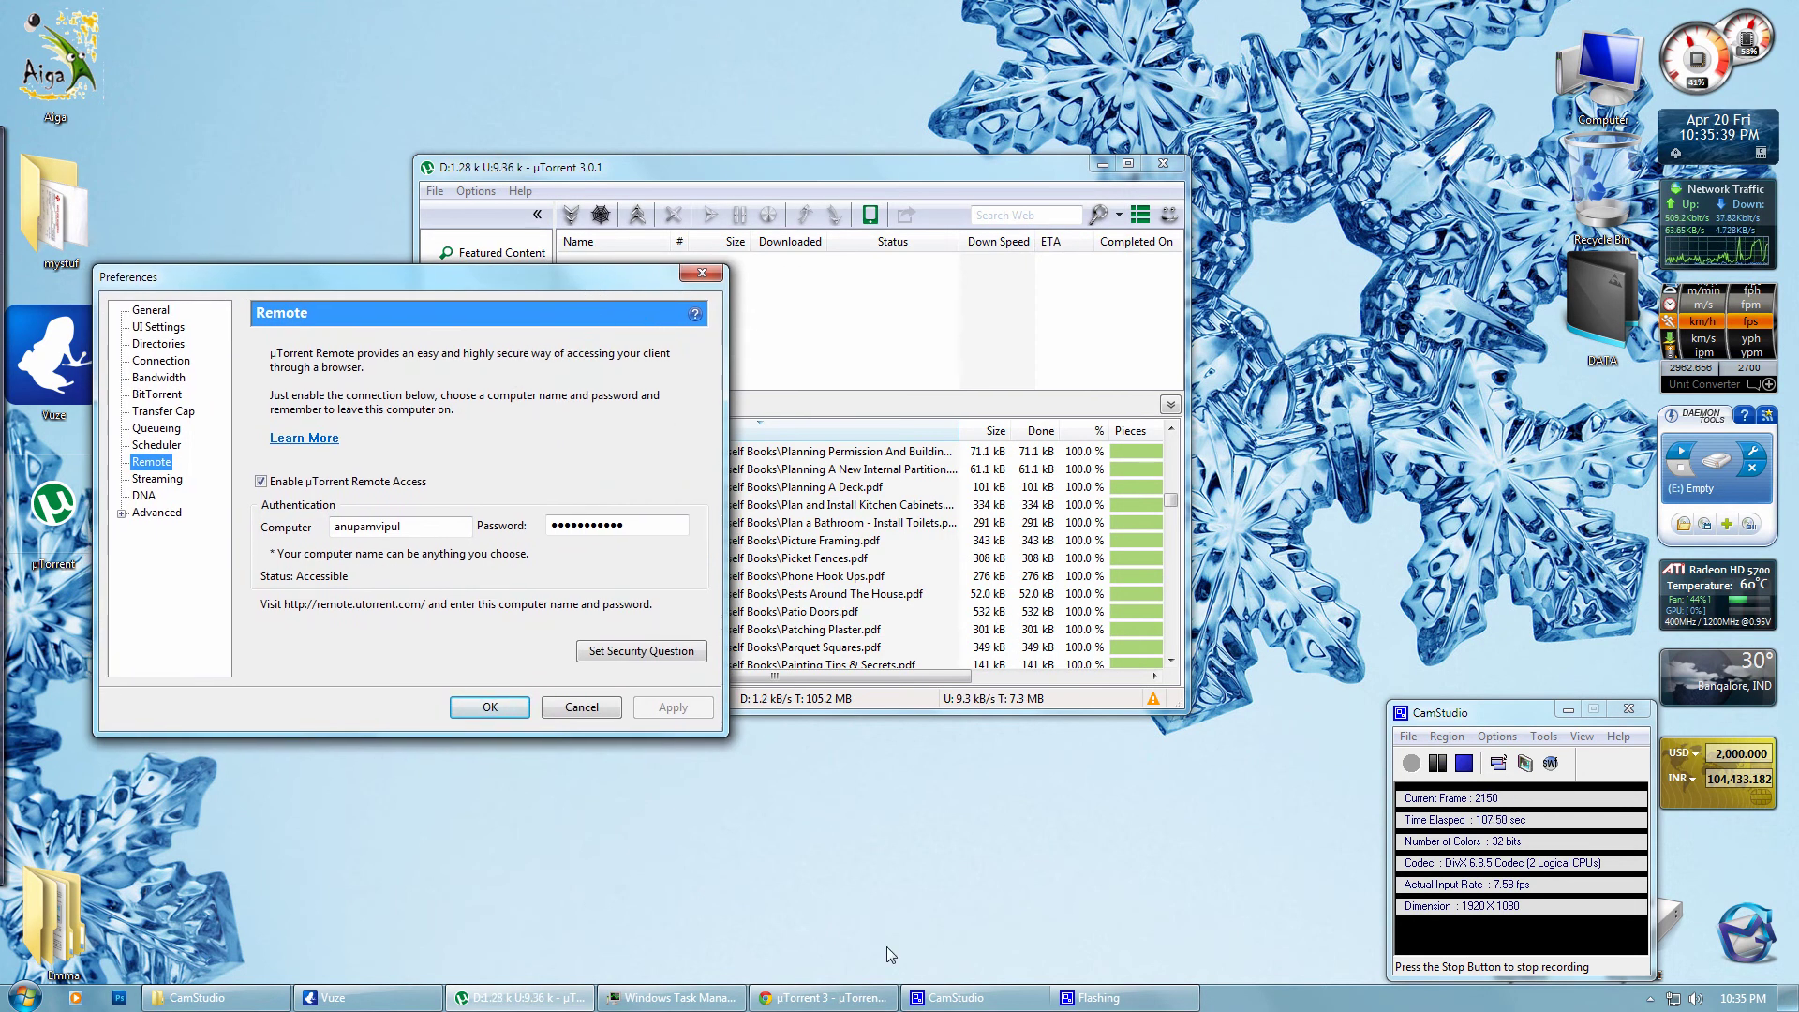
Bring up Windows Task Manager on its Processes list.
click(678, 999)
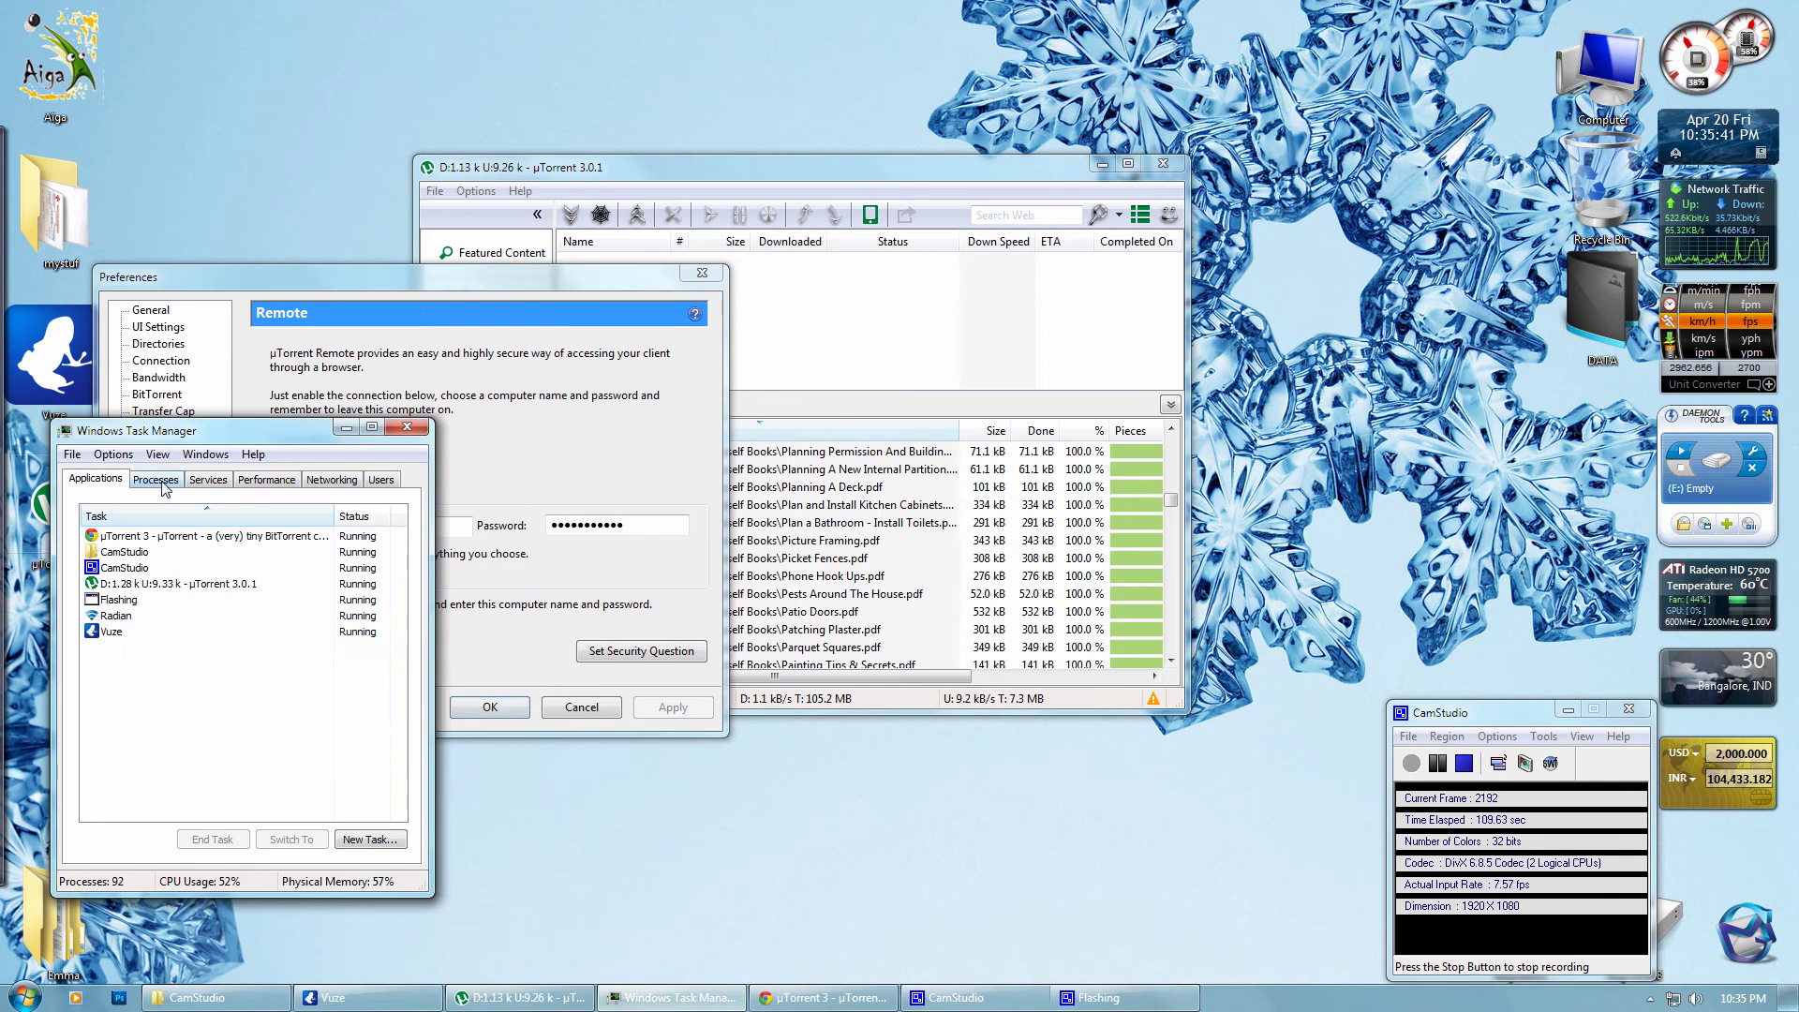
click(155, 479)
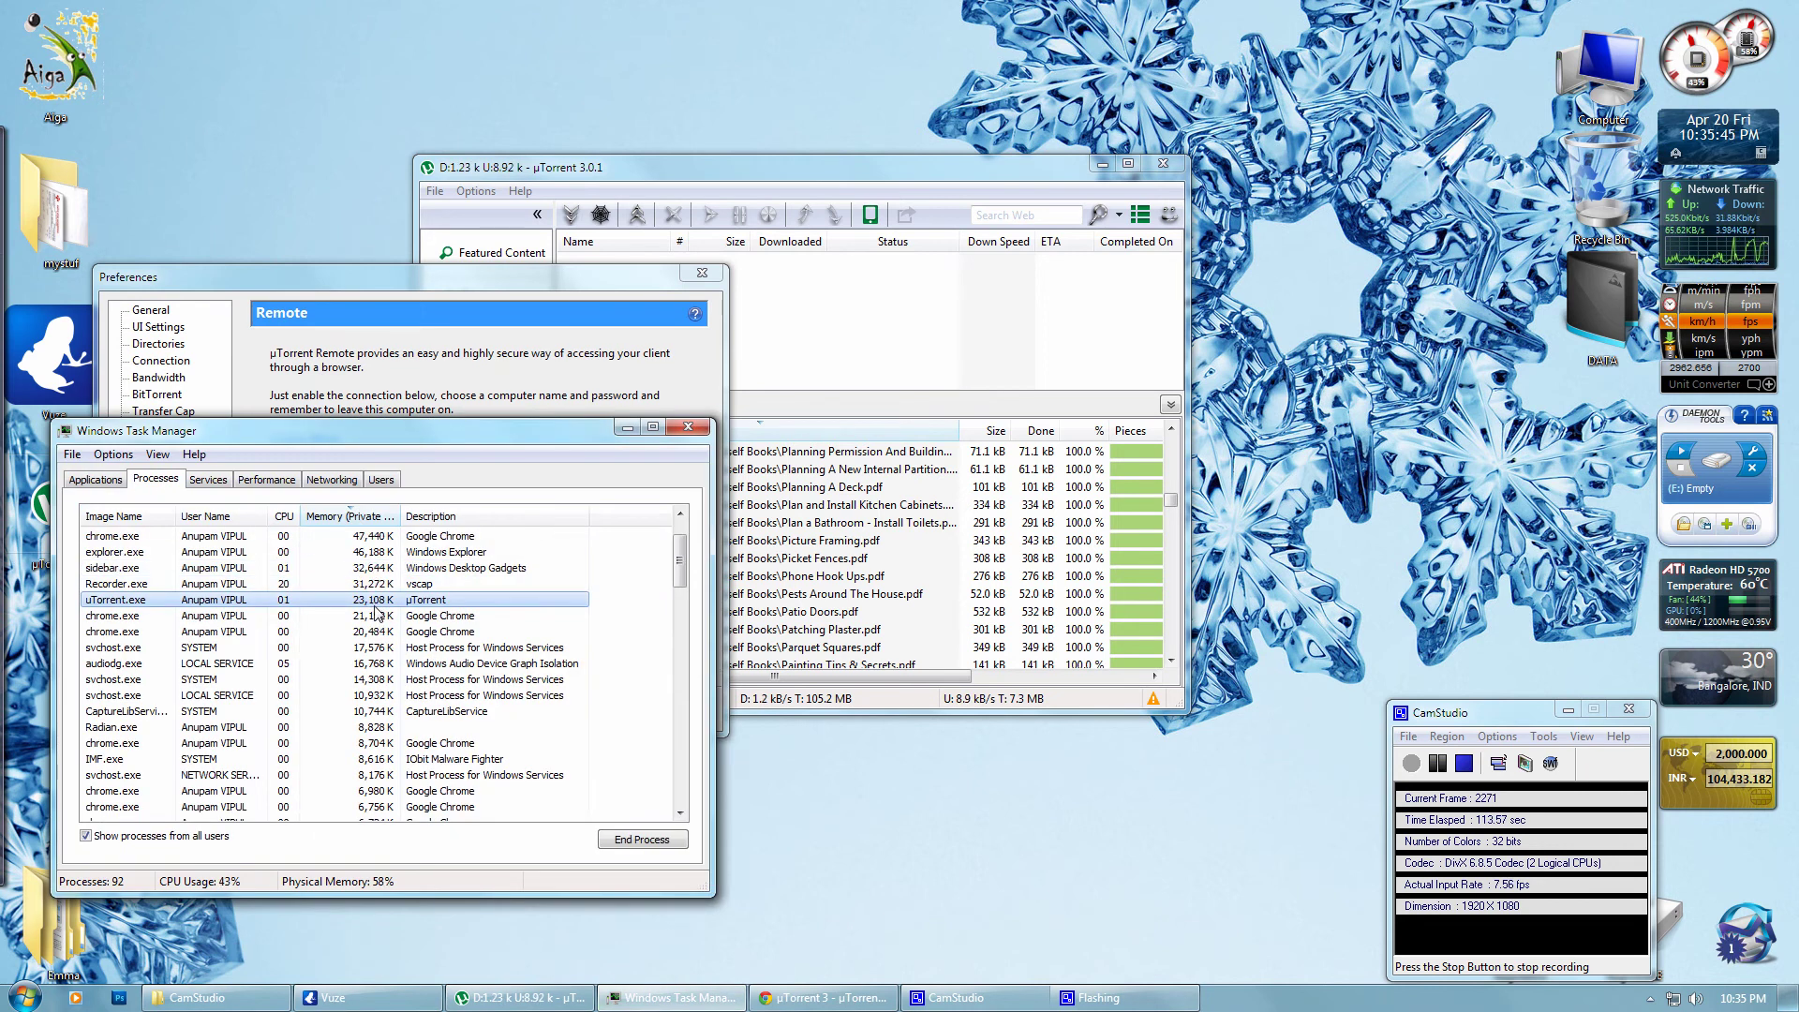
scroll(384, 694, down, 3)
scroll(398, 780, up, 4)
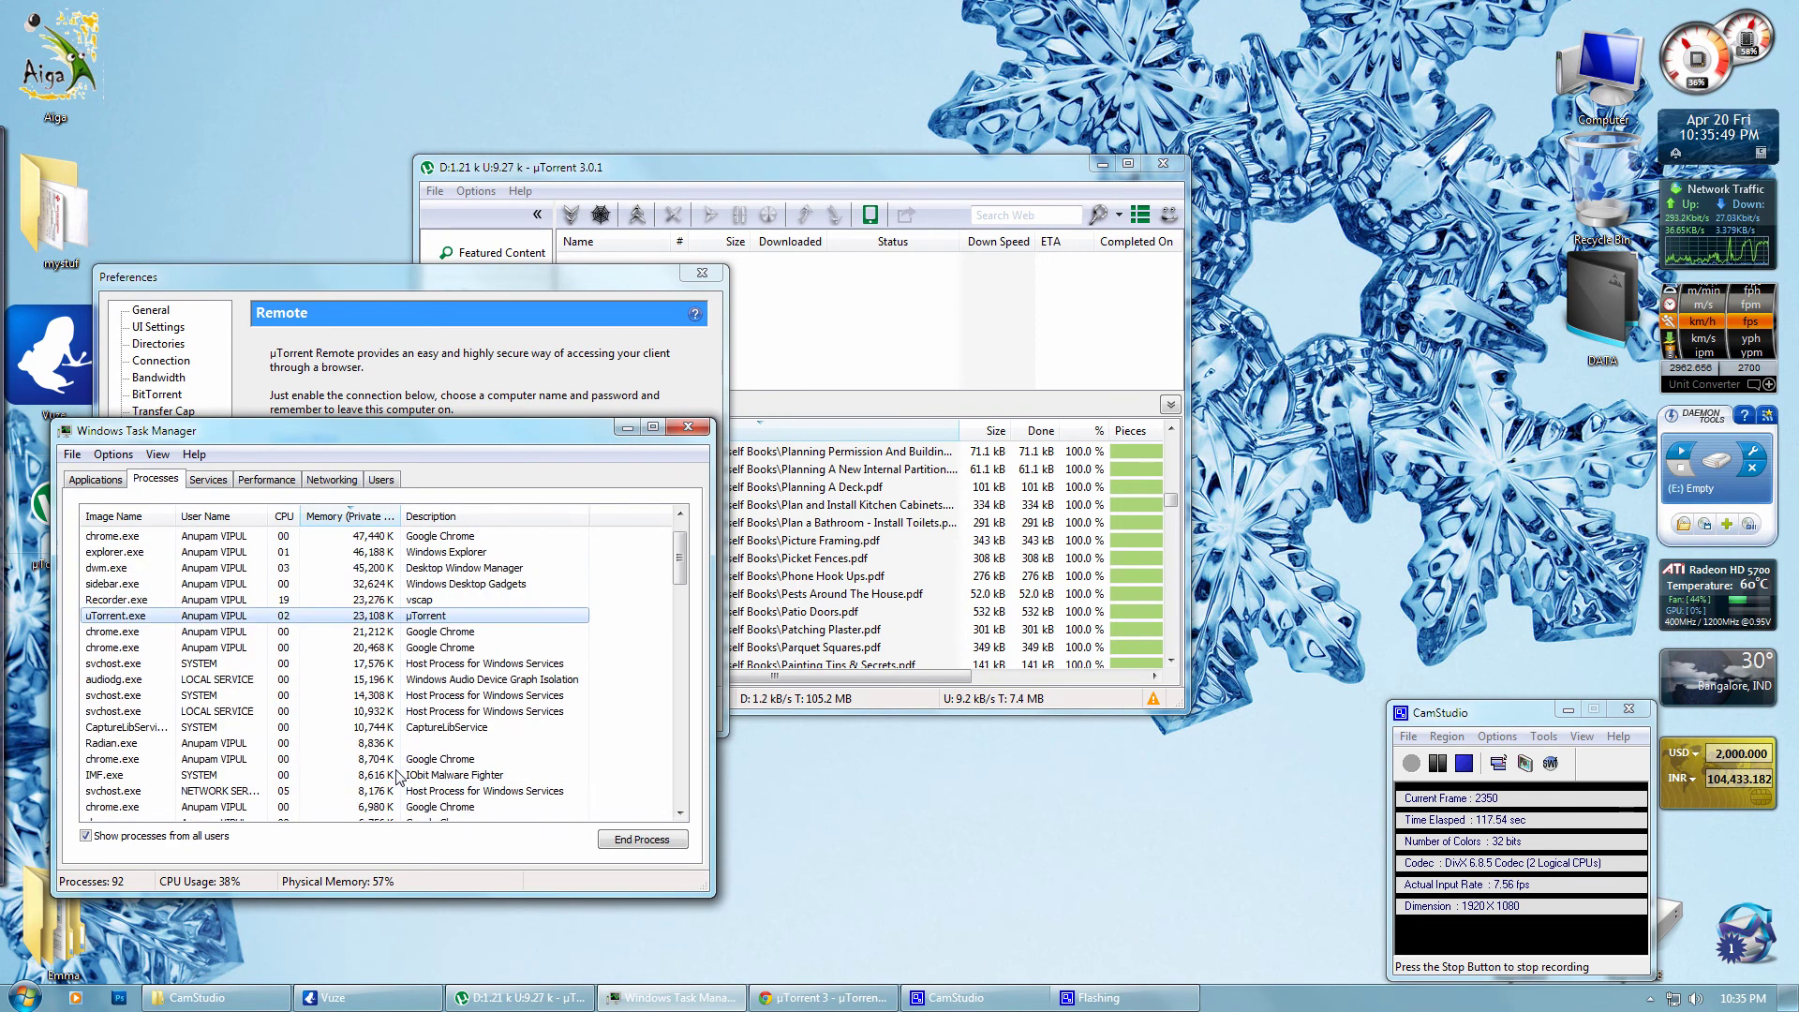
Compare Azureus.exe (~117,880 K) with uTorrent.exe (~22,992 K), then move Preferences right.
click(408, 539)
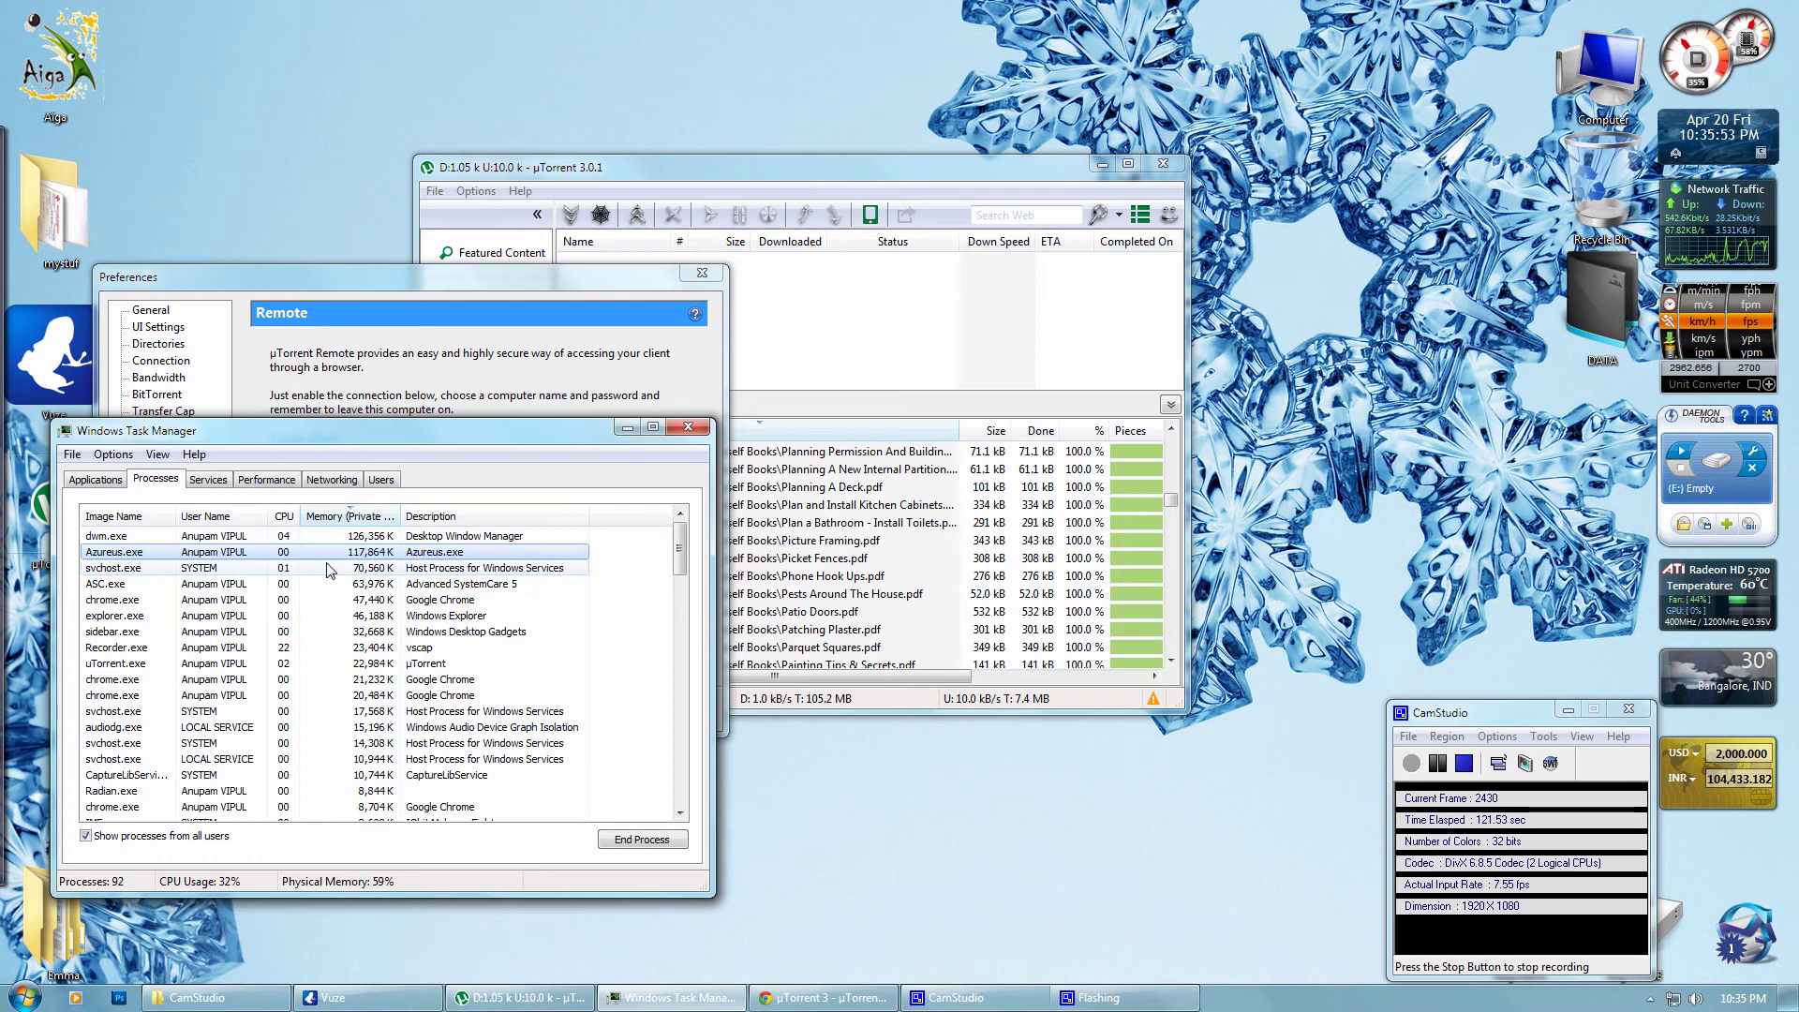
click(429, 662)
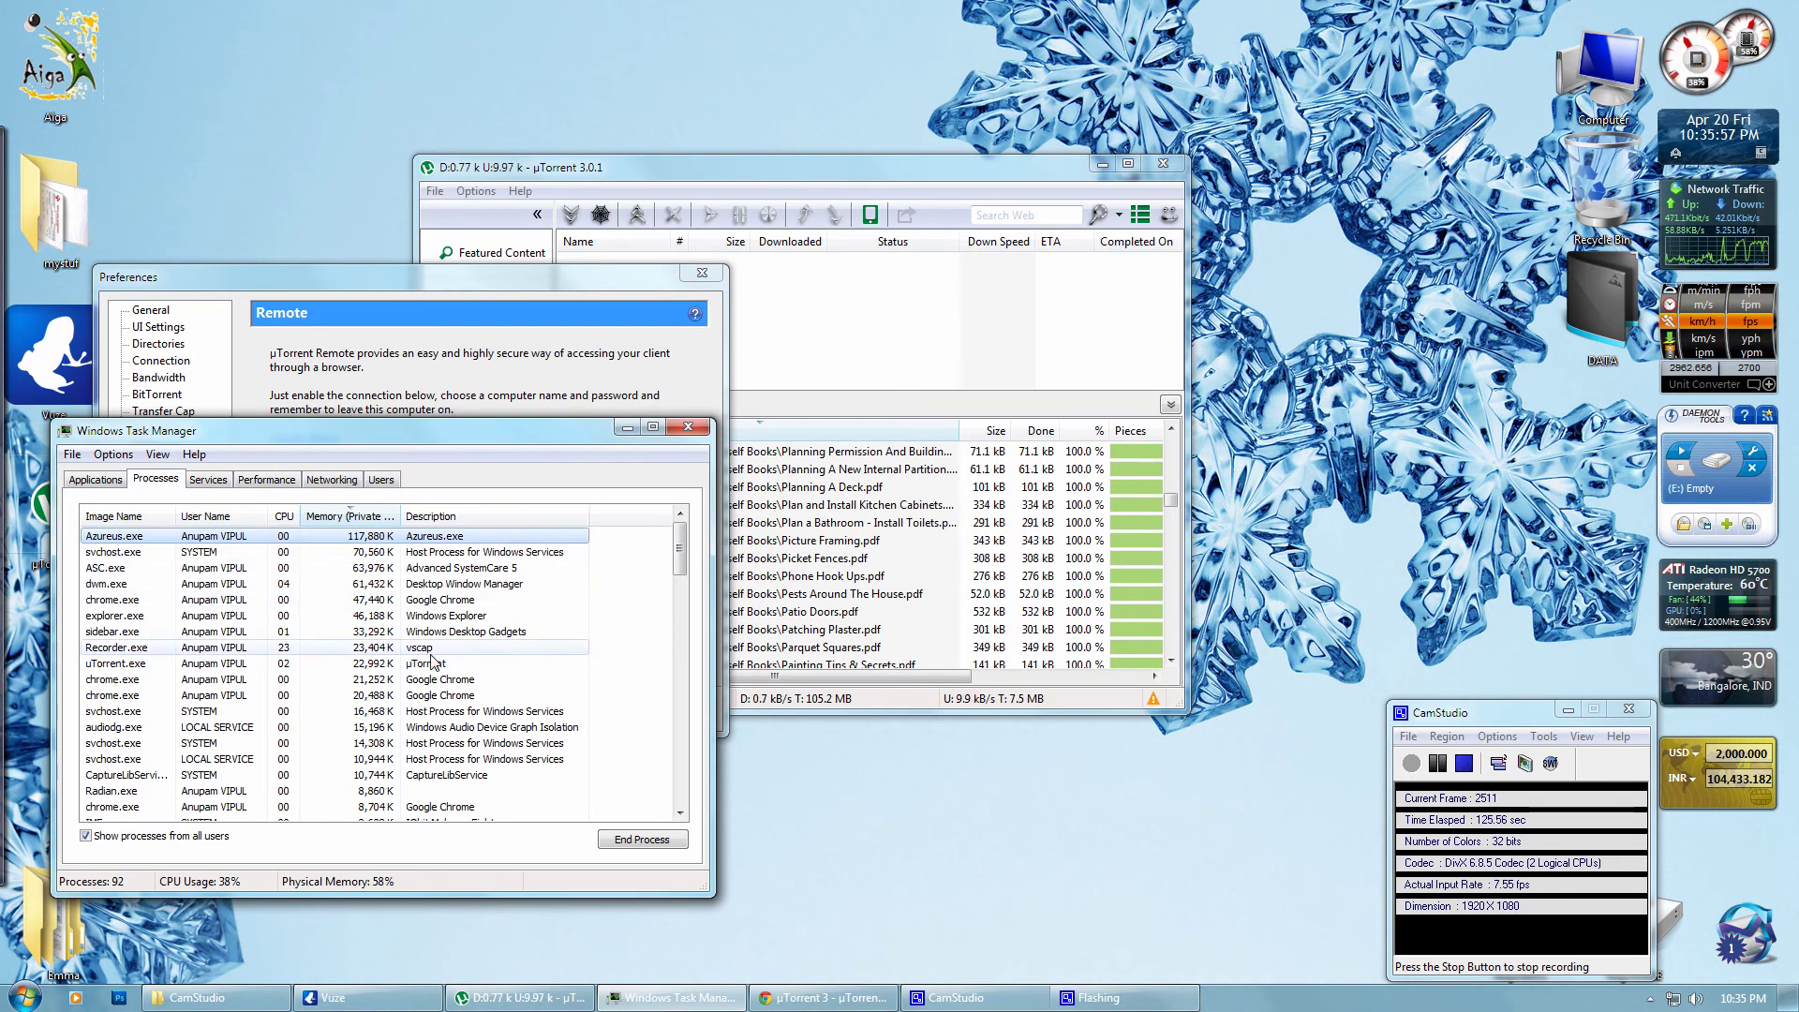
click(438, 539)
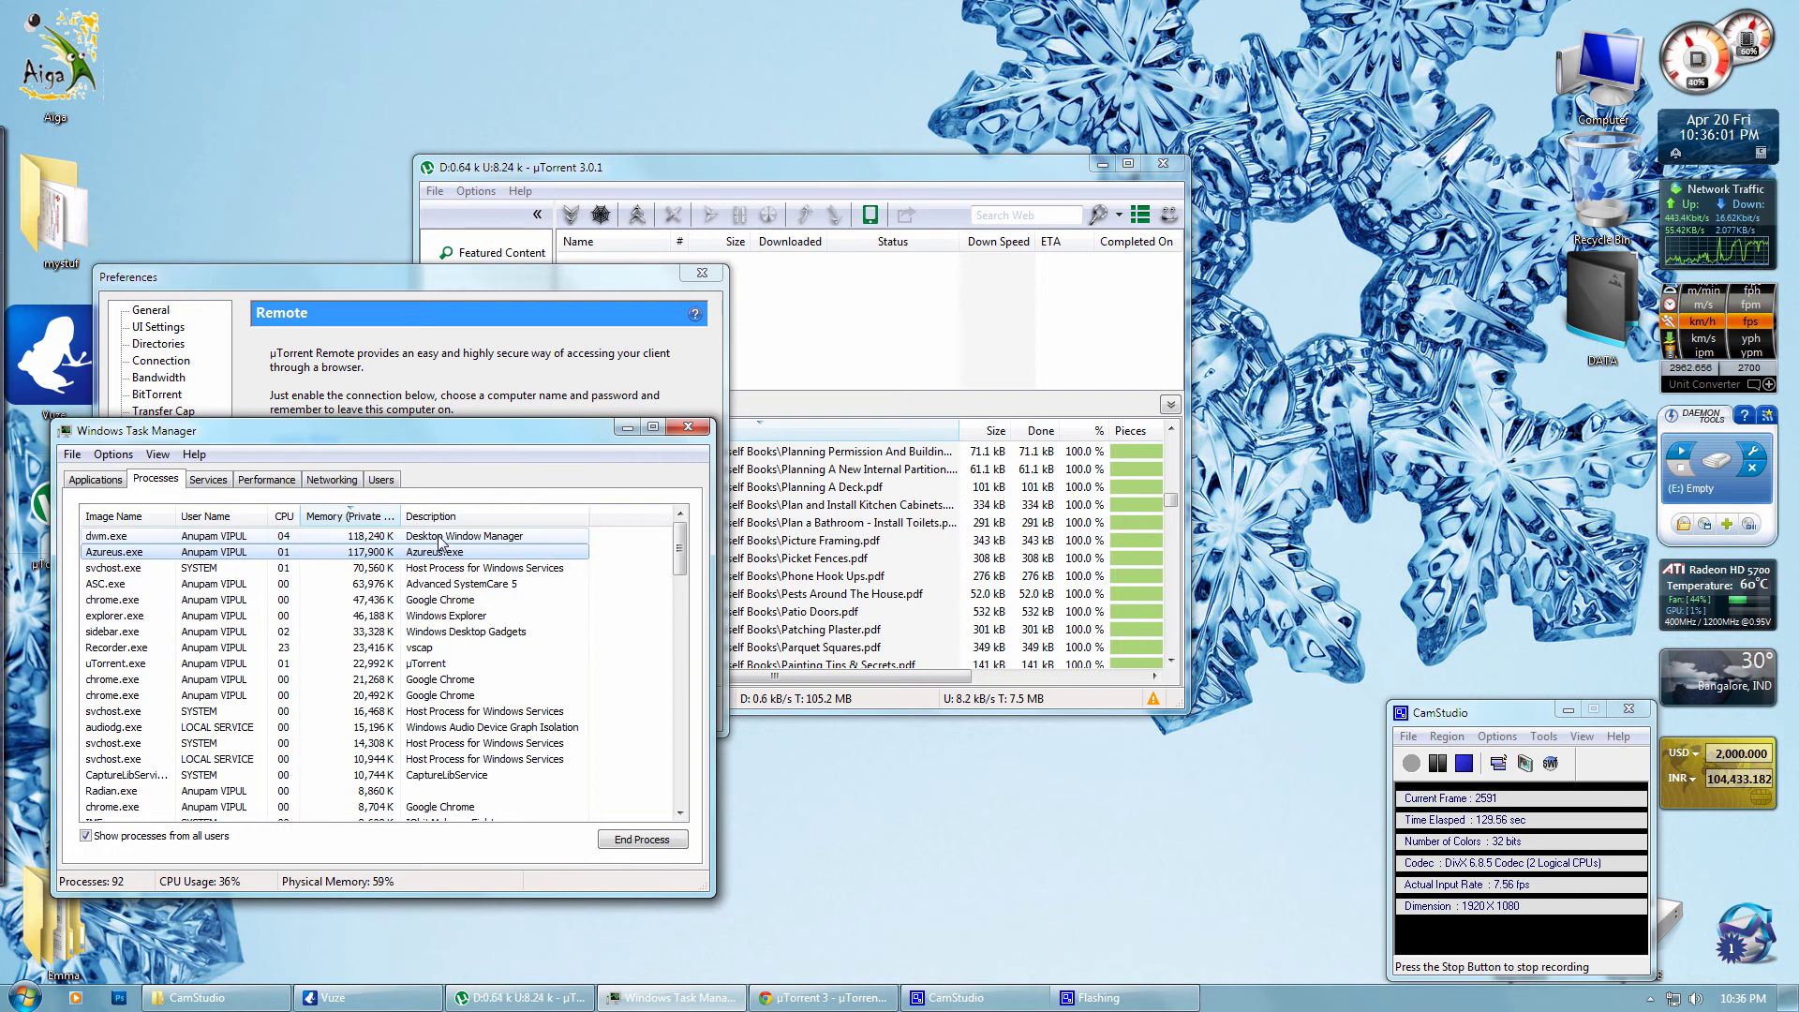
click(445, 667)
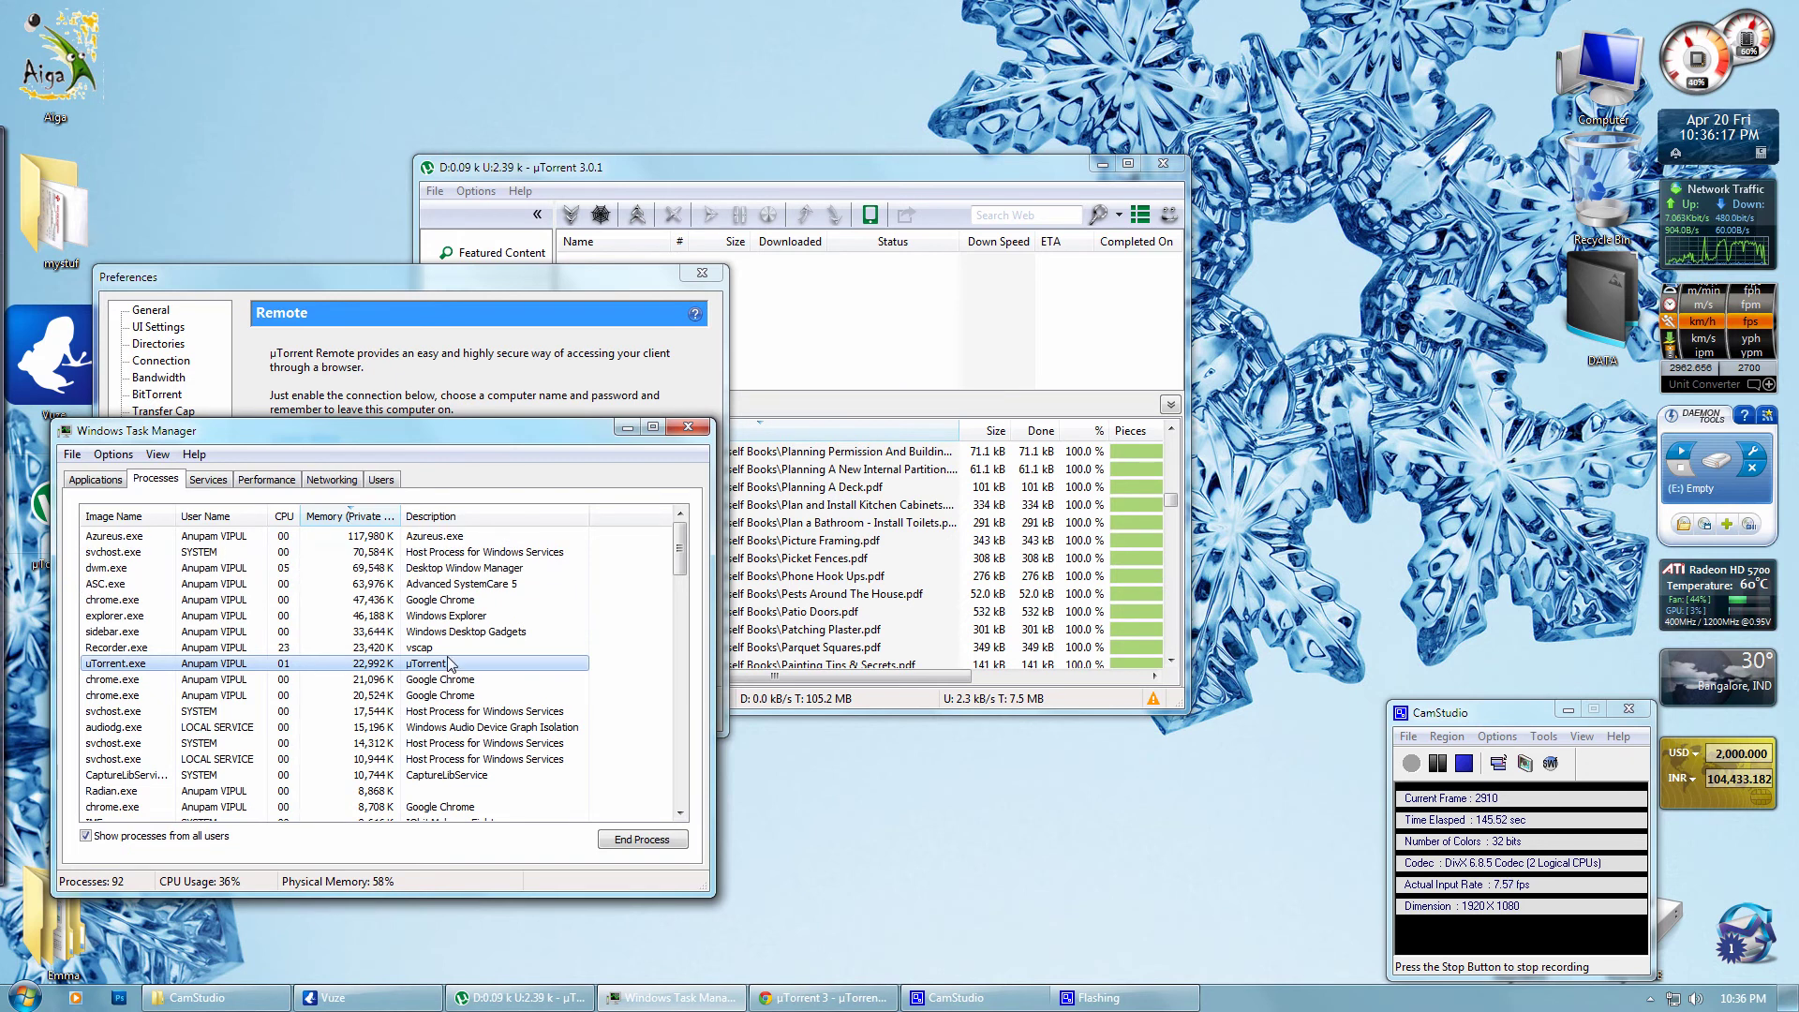
mouse_move(406, 289)
mouse_down()
mouse_move(1046, 379)
mouse_move(1081, 273)
mouse_up()
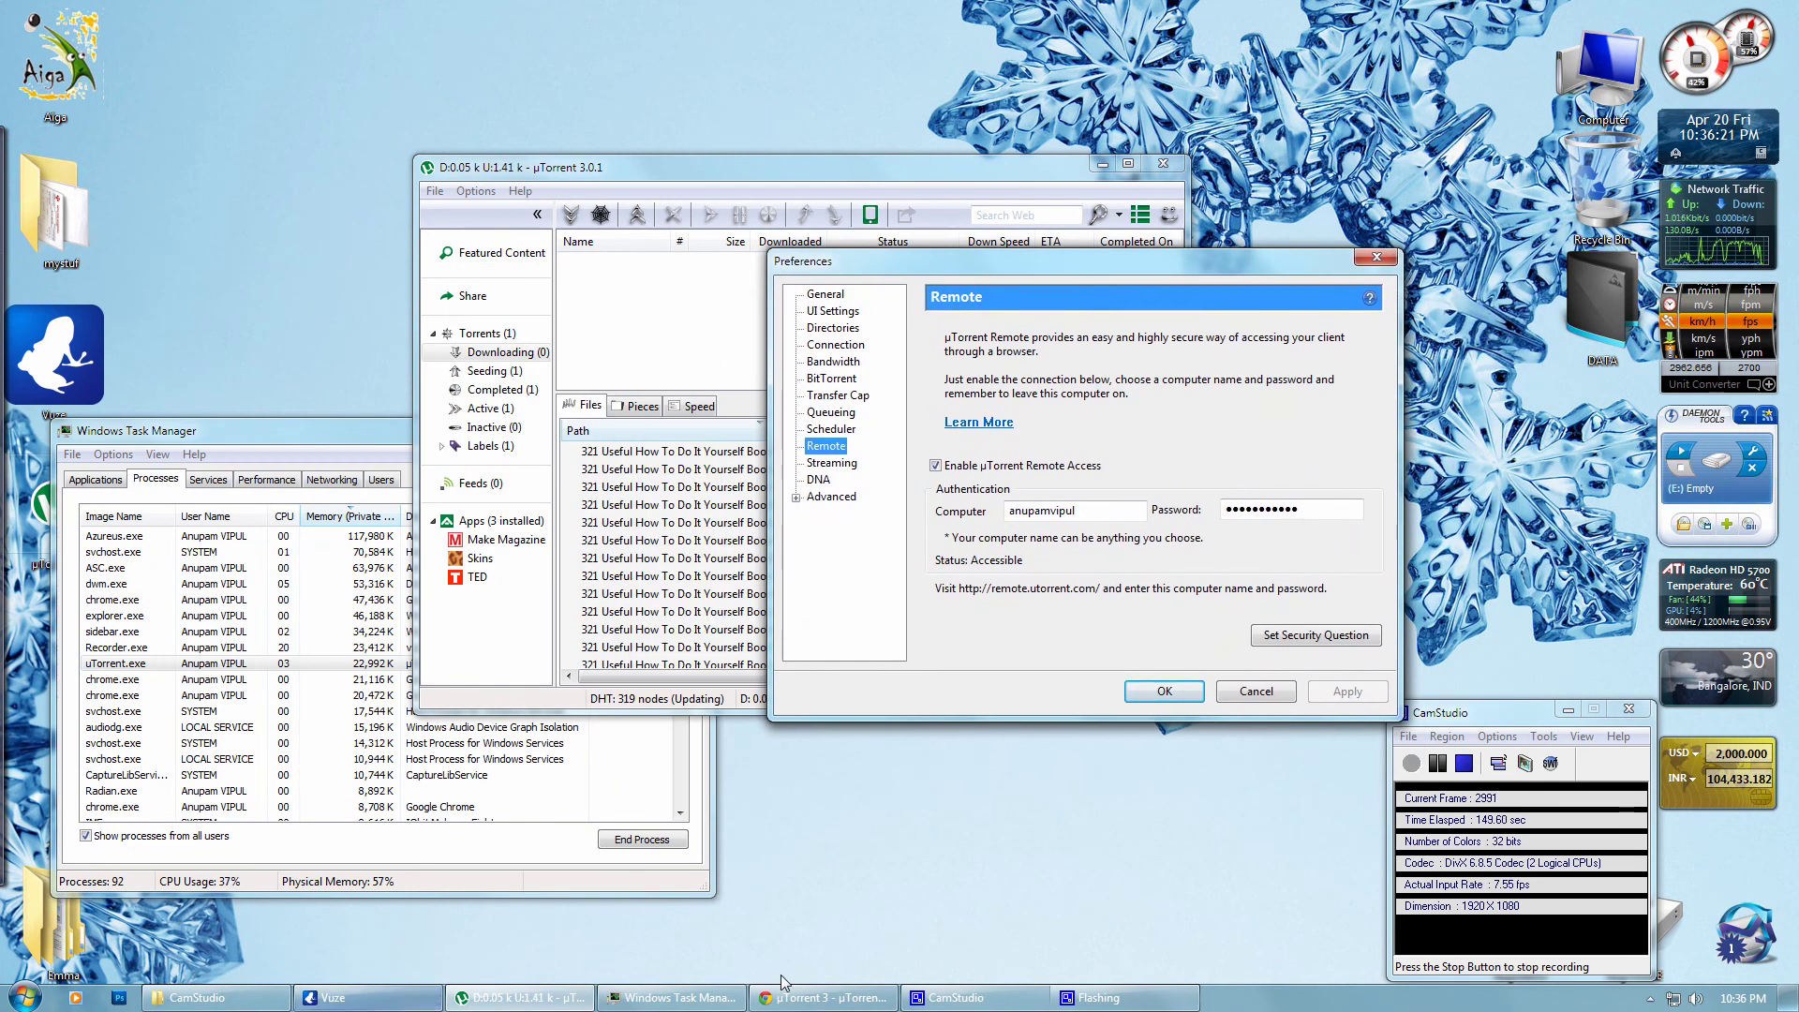
Scroll Chrome's µTorrent 3 features page, highlight the Portable Mode text, then minimize Chrome.
click(824, 996)
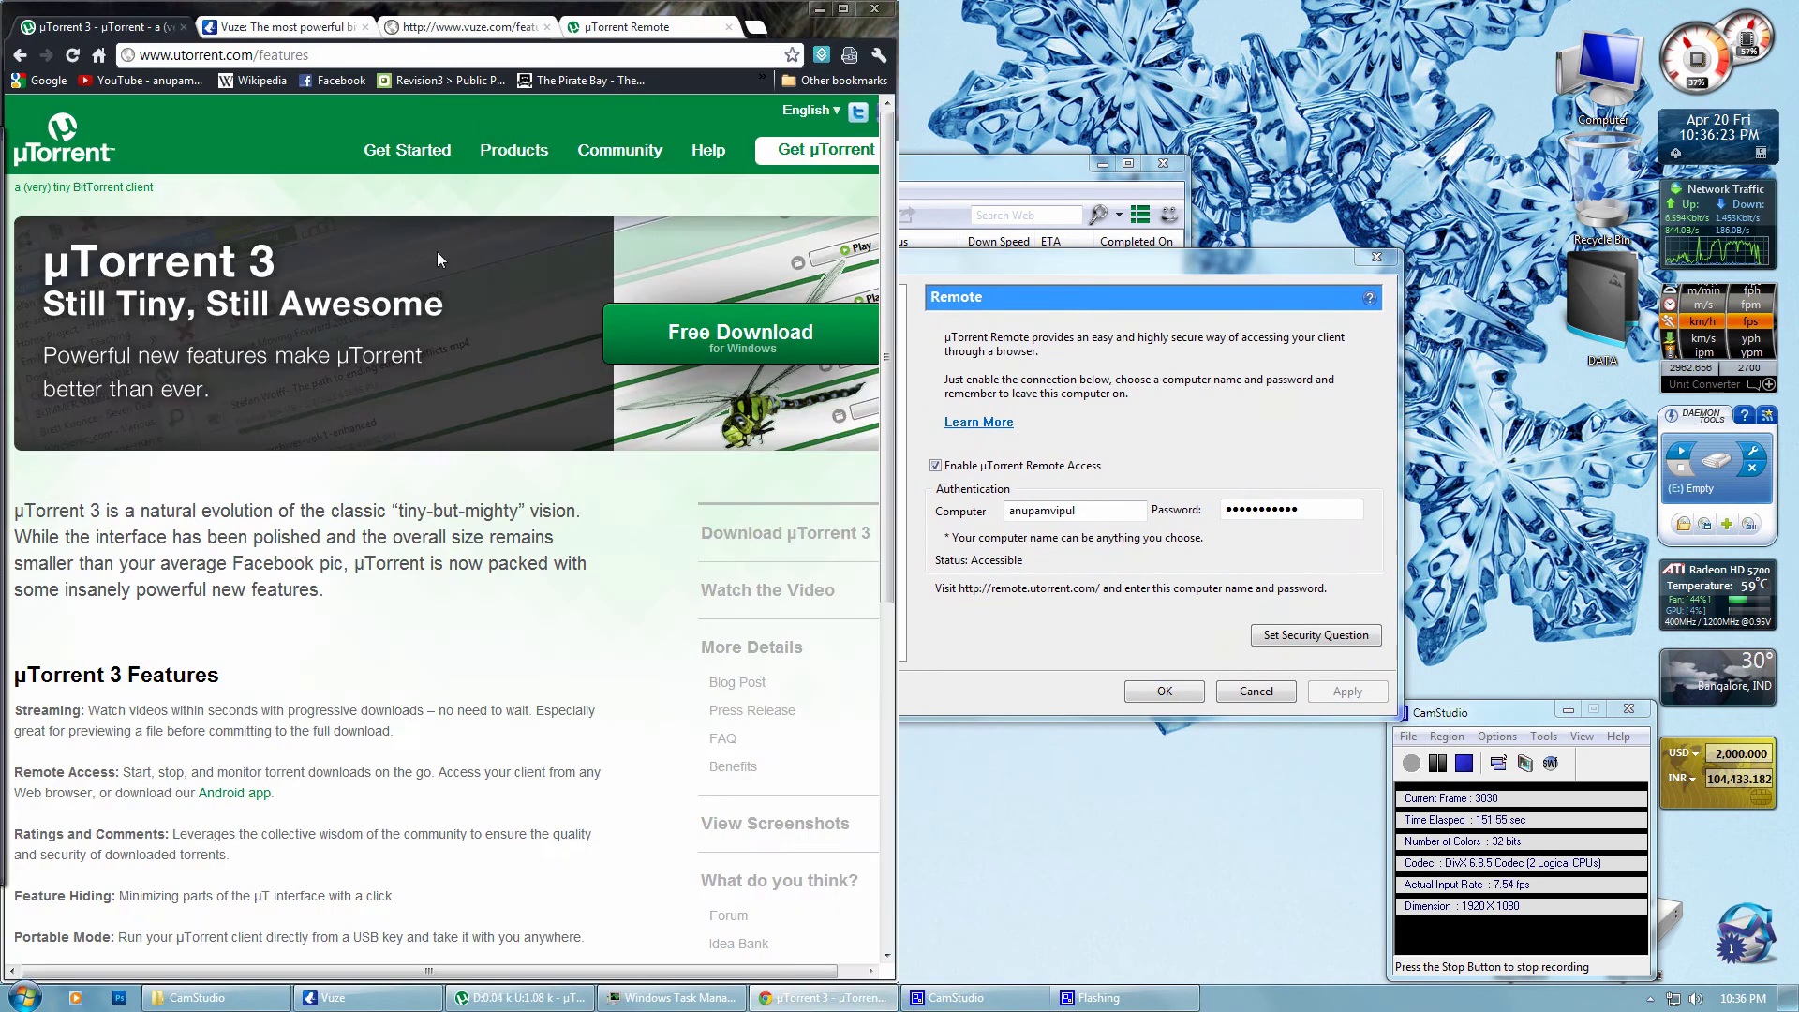
scroll(394, 688, down, 1)
scroll(388, 695, down, 1)
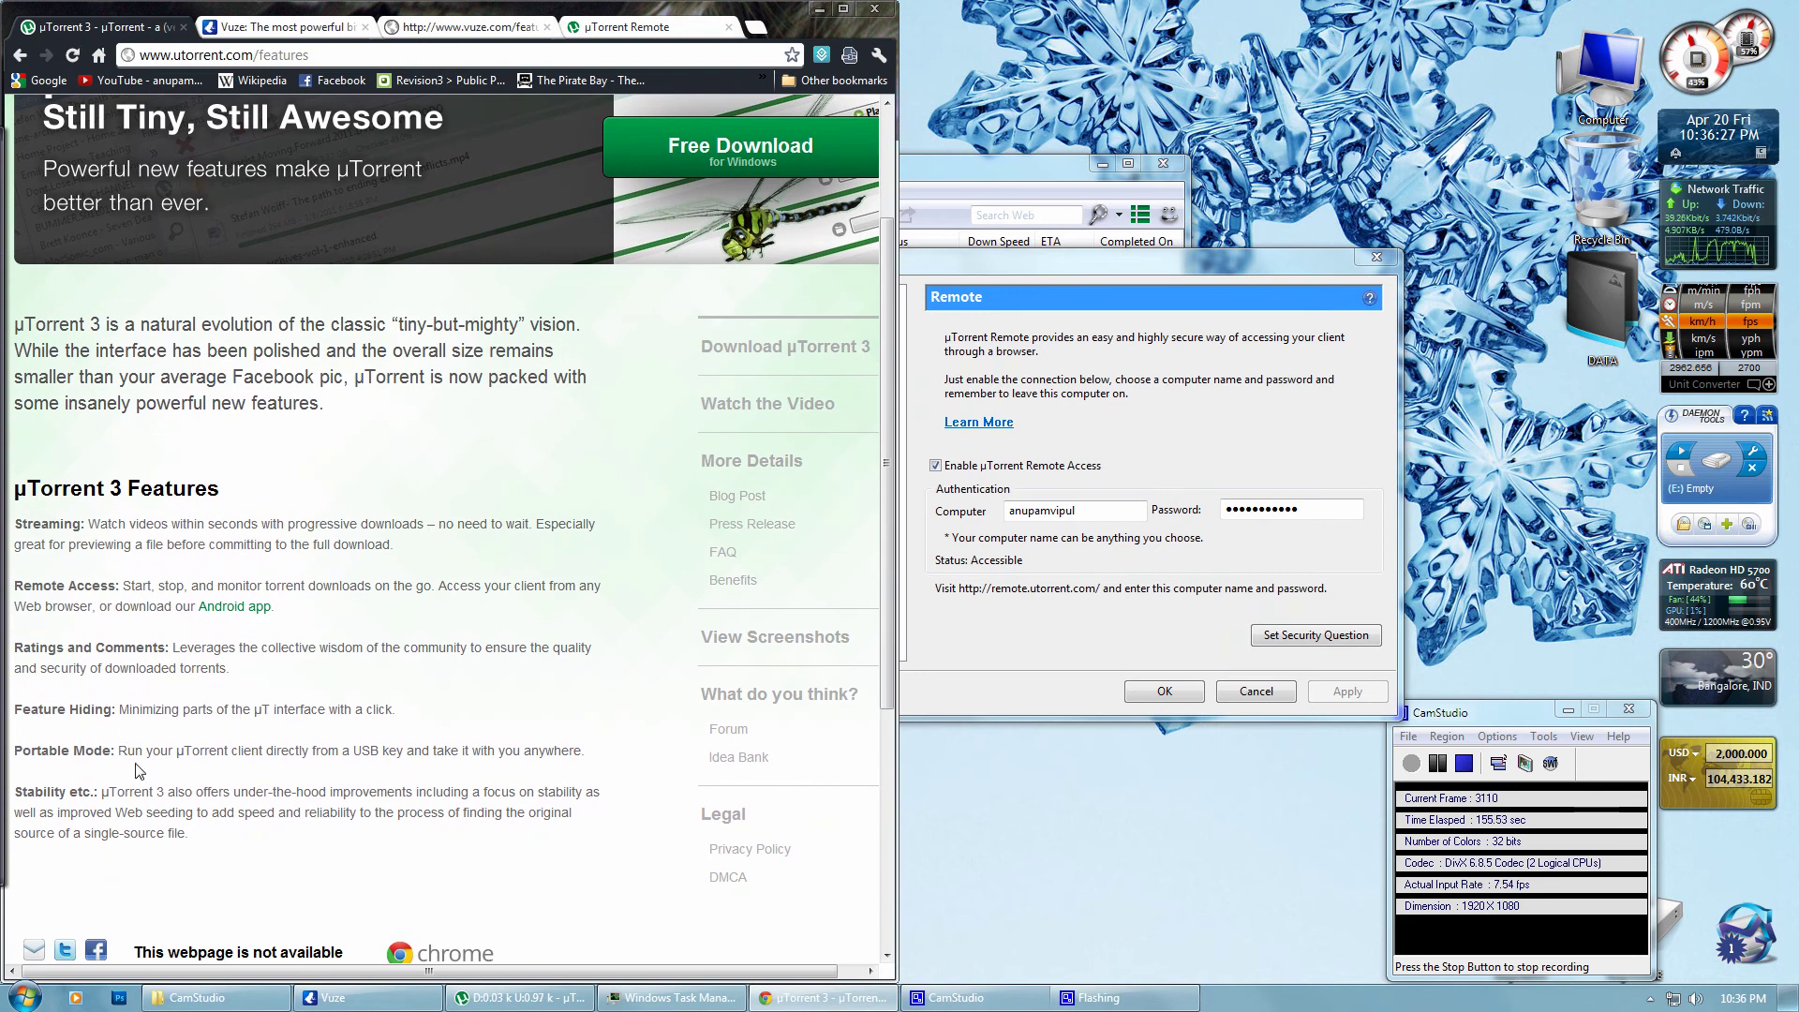
drag(111, 750, 594, 752)
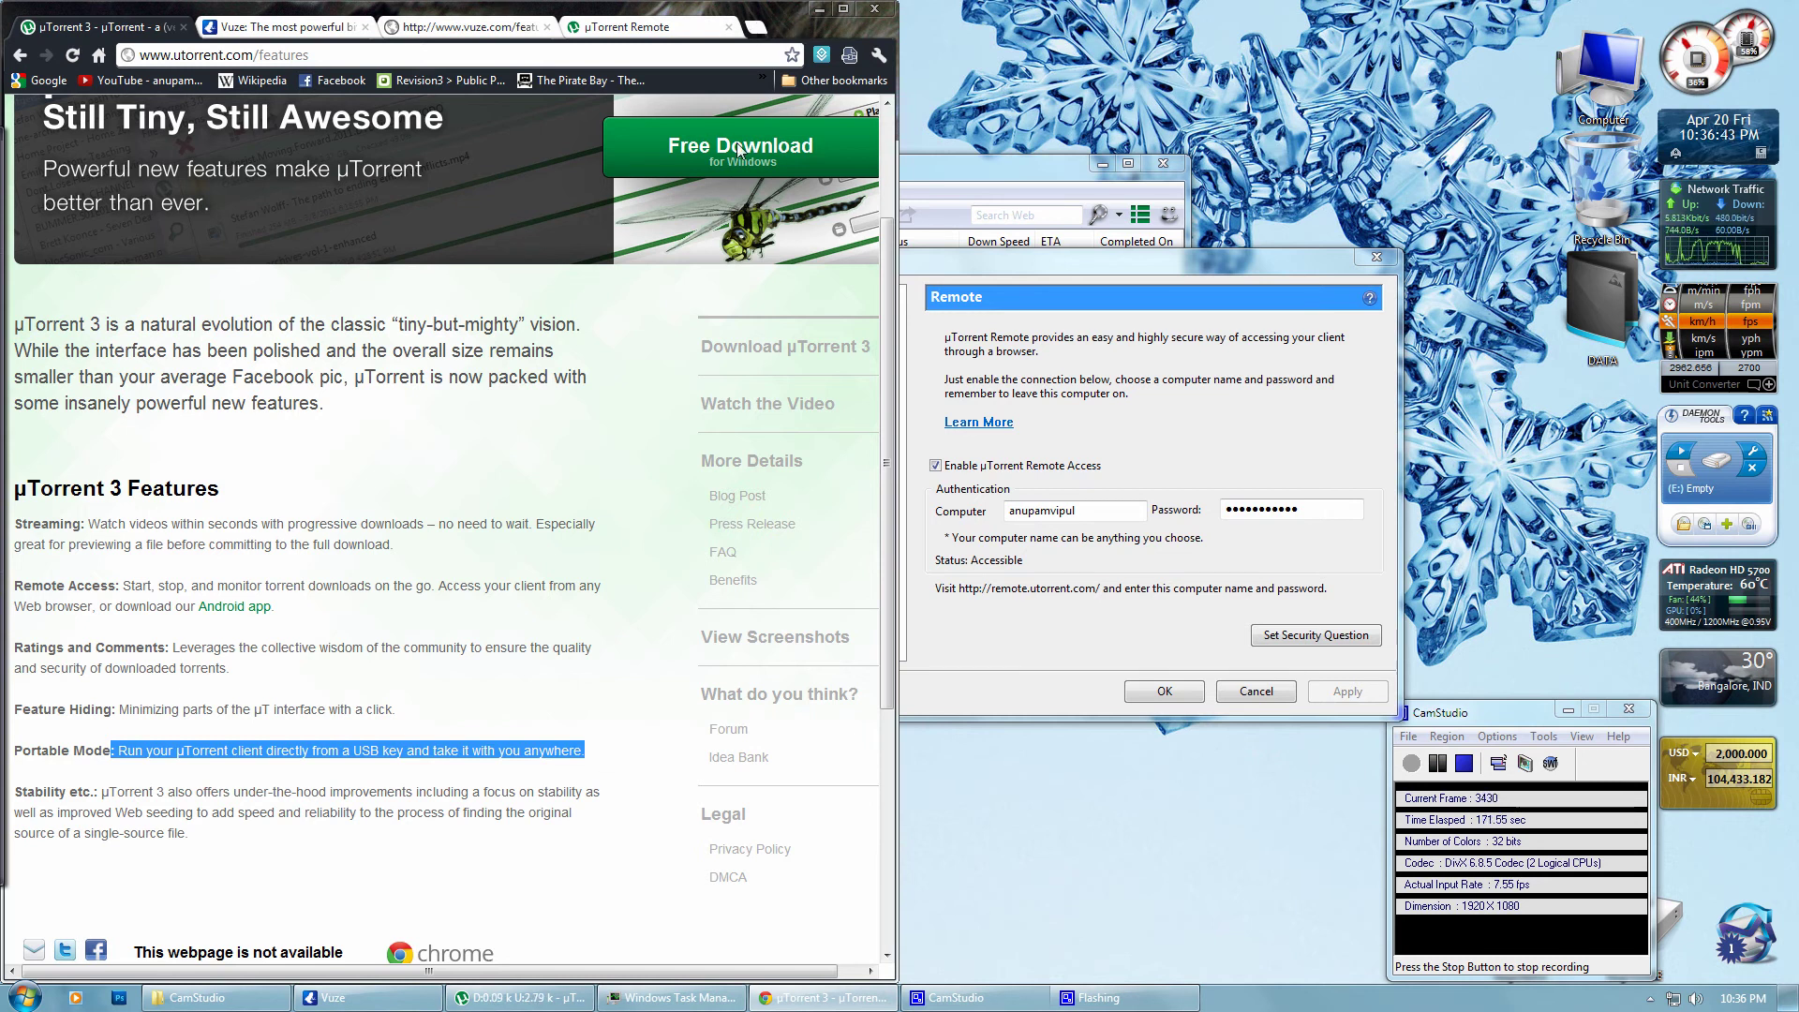
click(818, 9)
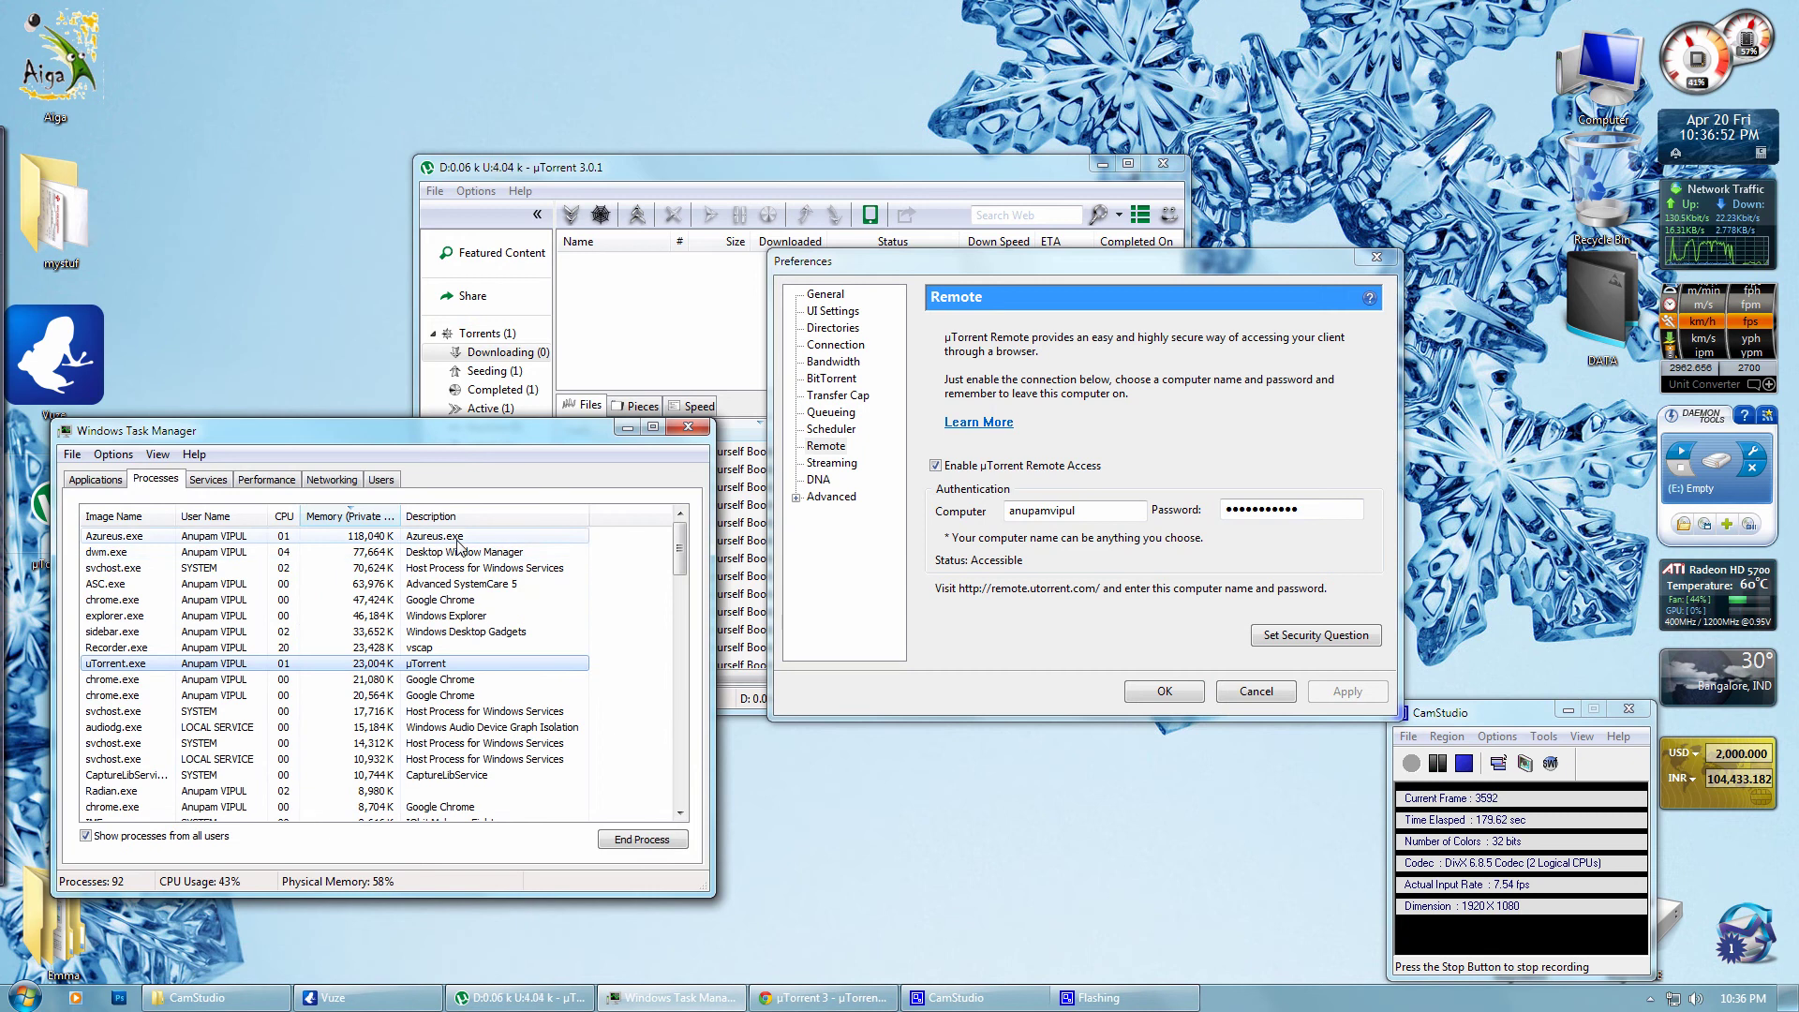
Hide Vuze again, move µTorrent up and right, and close its Preferences with Esc.
click(332, 997)
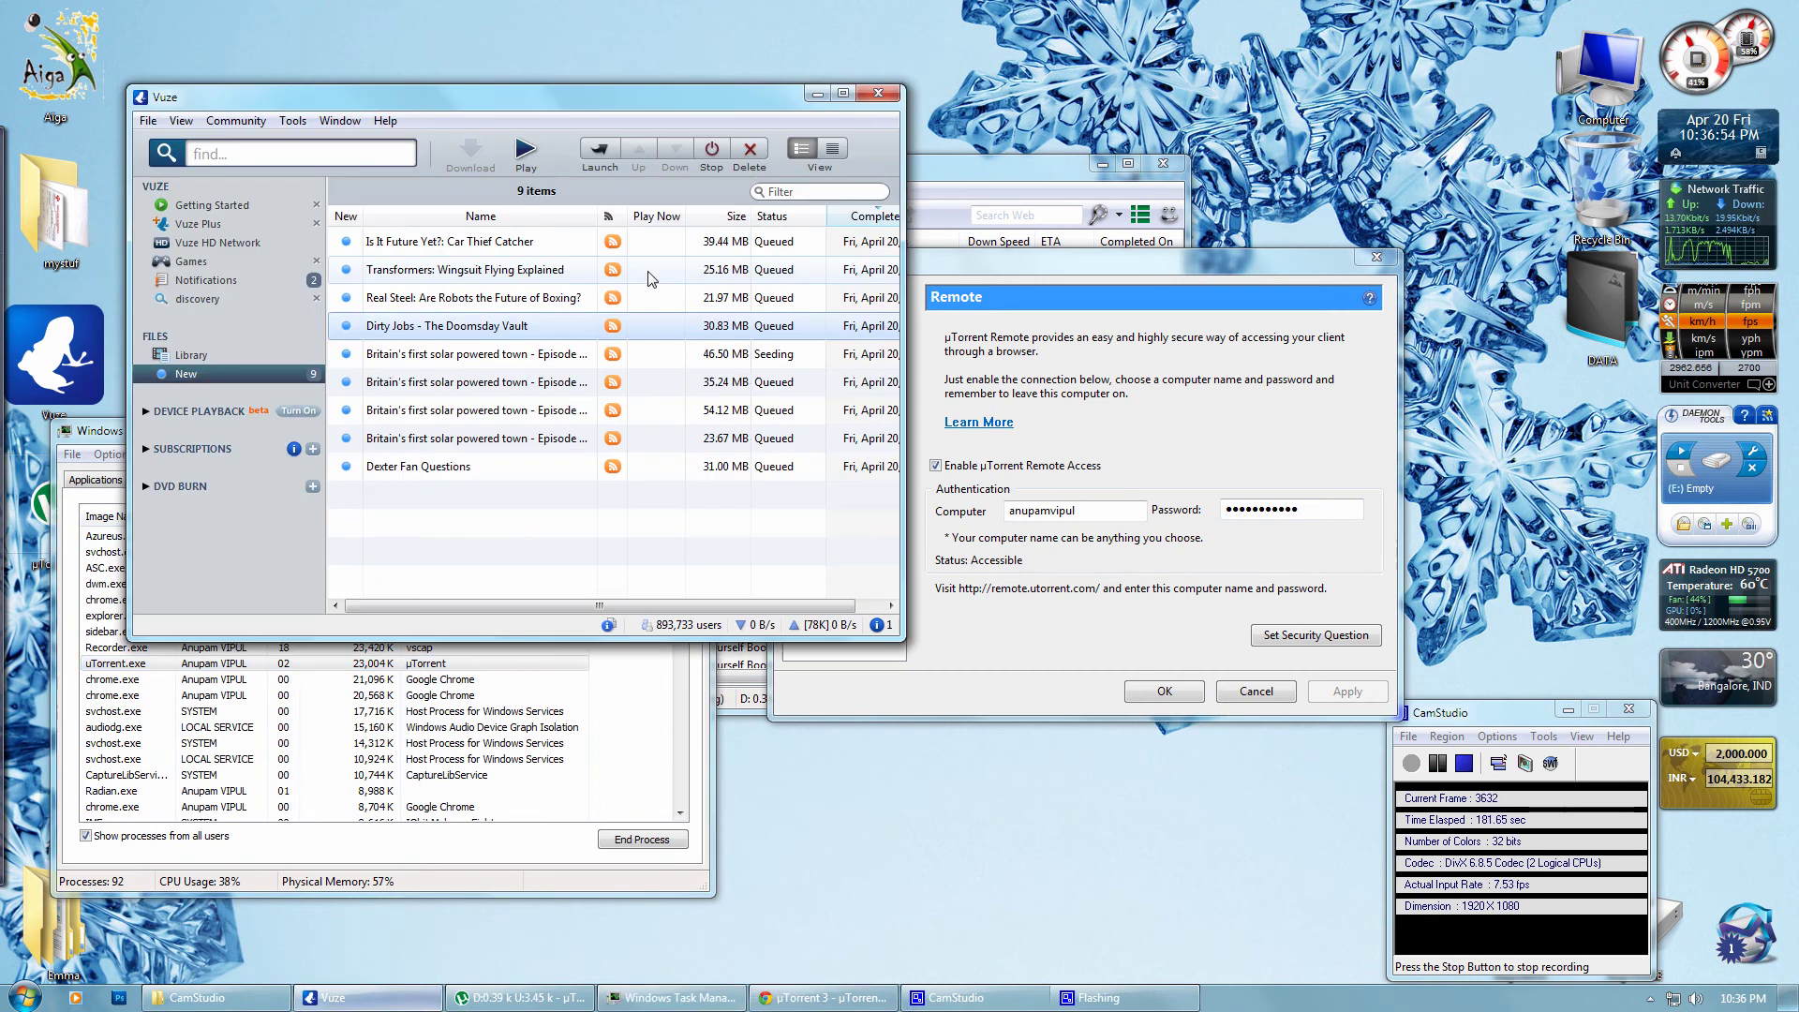
click(819, 95)
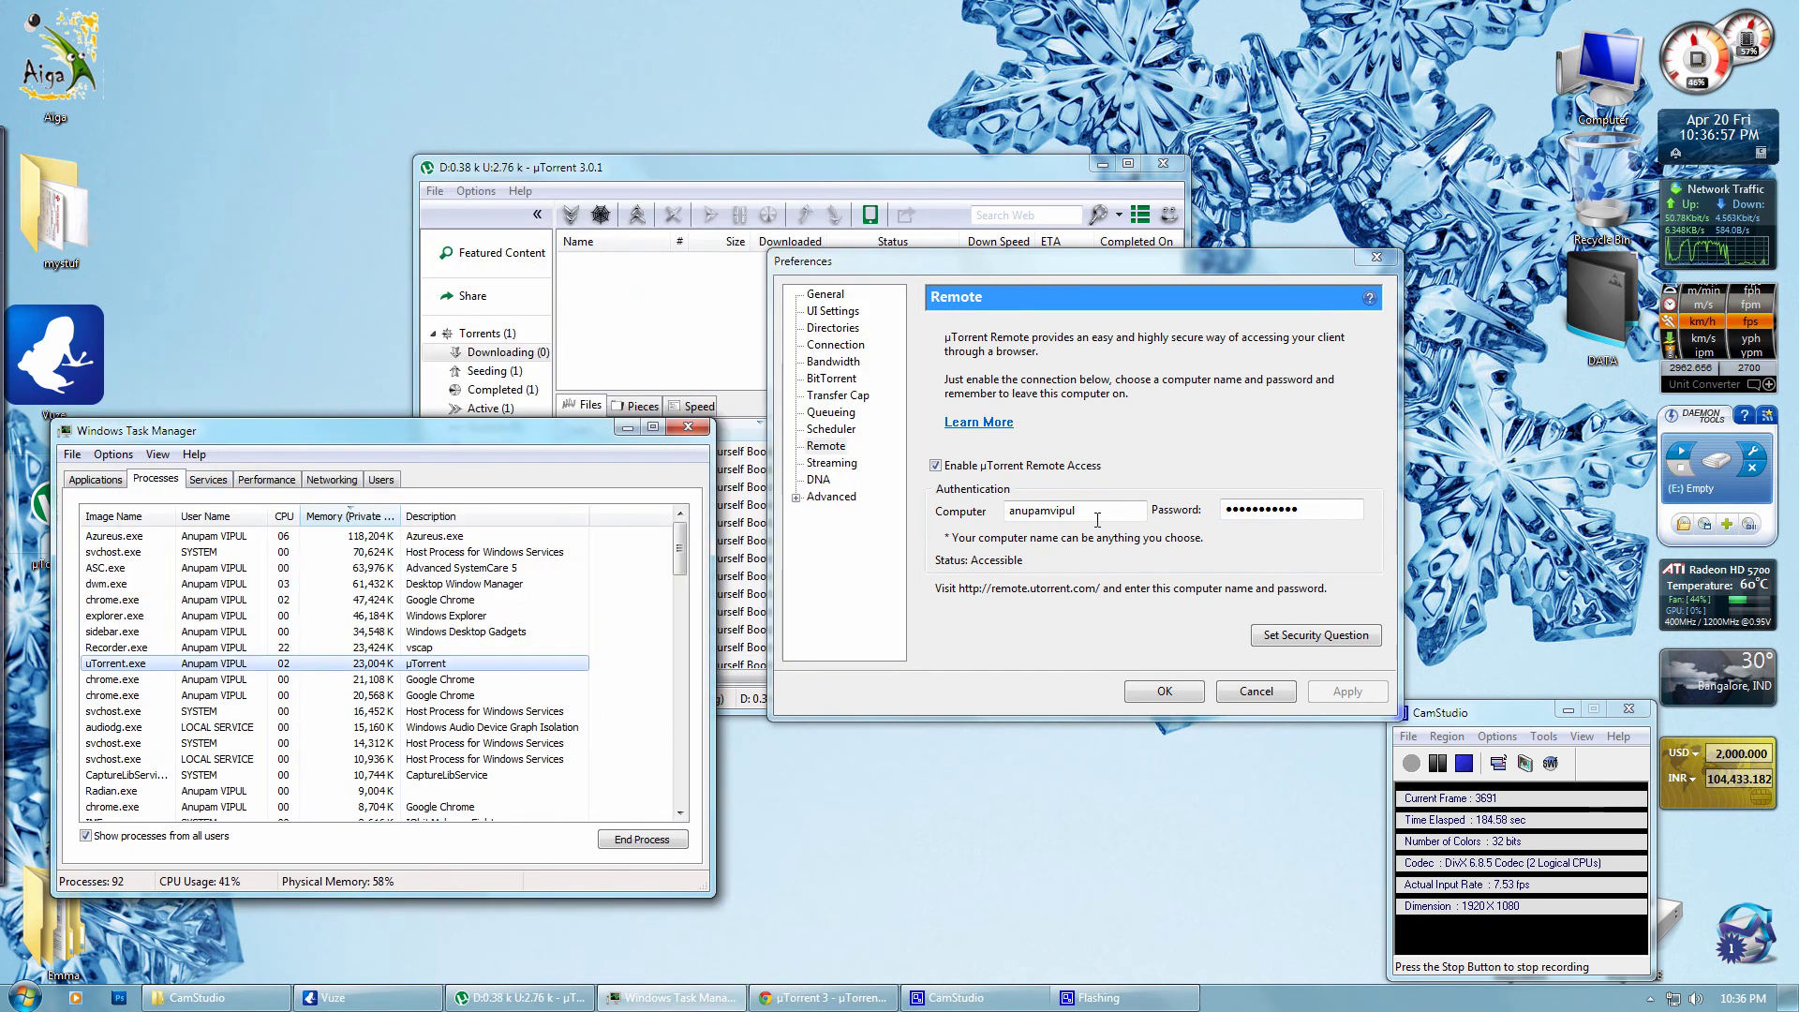
click(931, 170)
drag(932, 170, 1163, 93)
key(Escape)
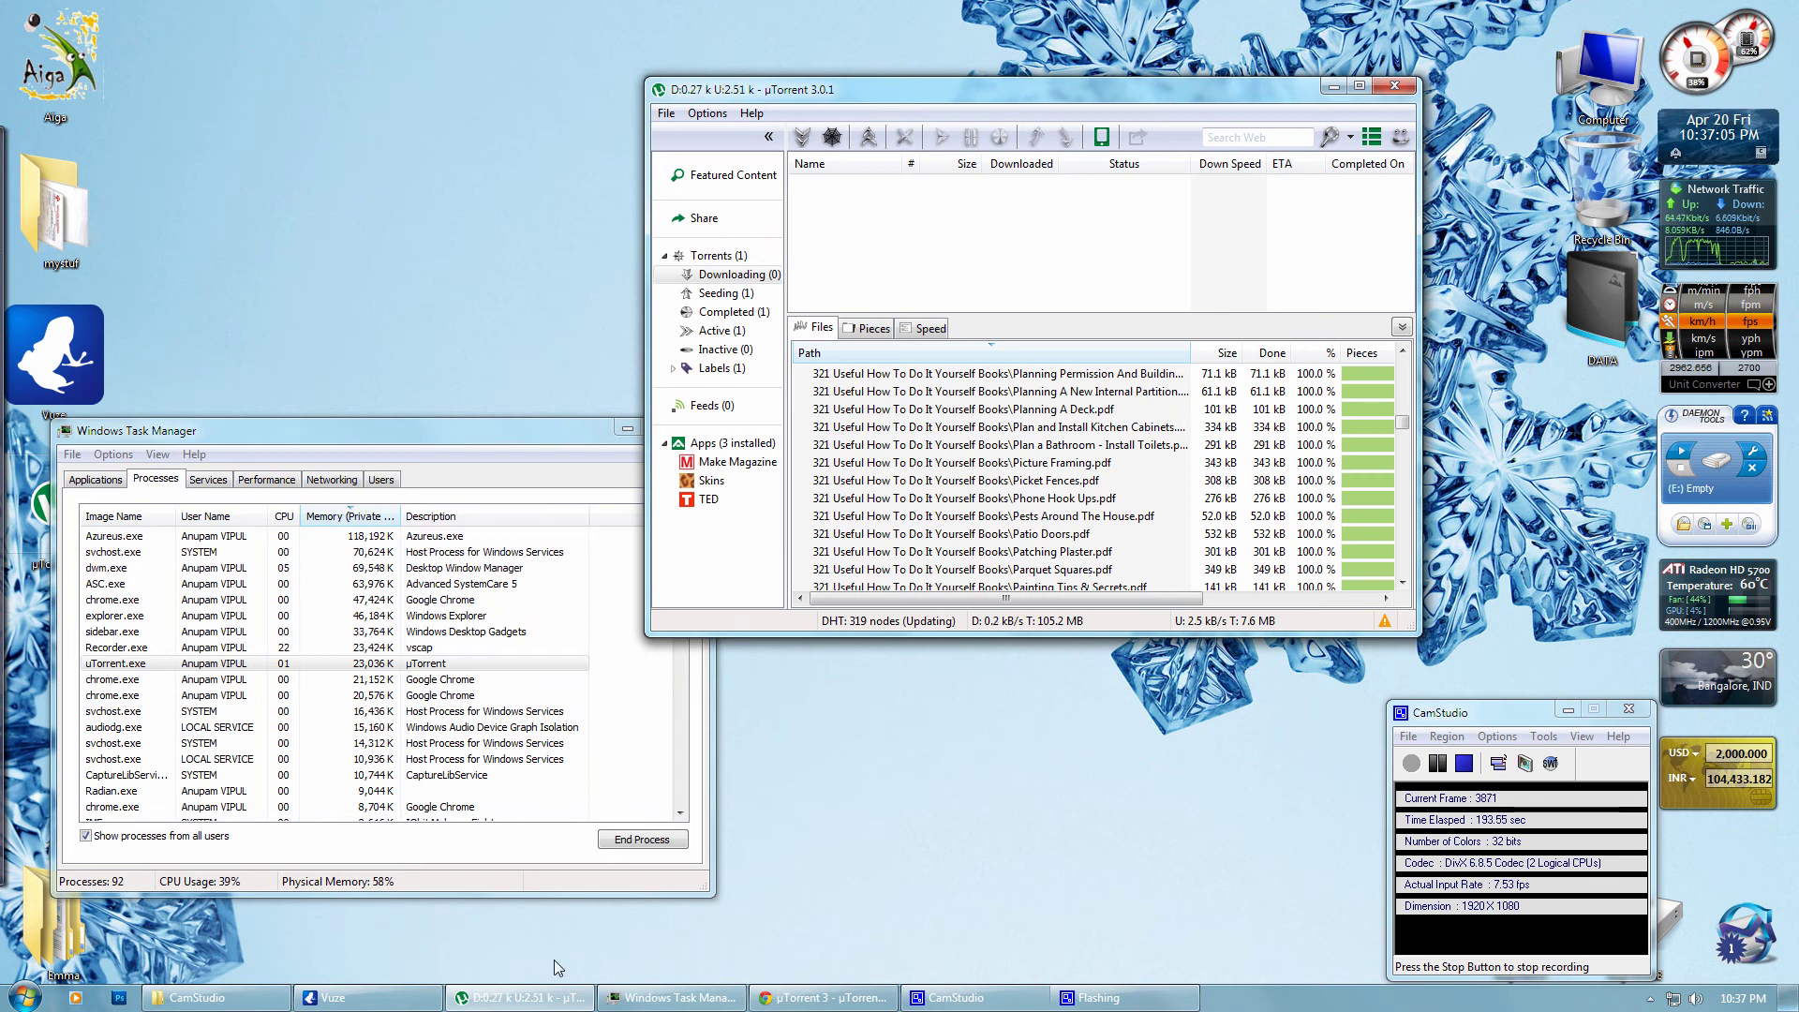
Move Vuze right, show Vuze HD Network's Discovery News videos, and maximize the window.
click(426, 989)
mouse_move(577, 103)
mouse_down()
mouse_move(1116, 155)
mouse_move(1121, 94)
mouse_move(1142, 102)
mouse_up()
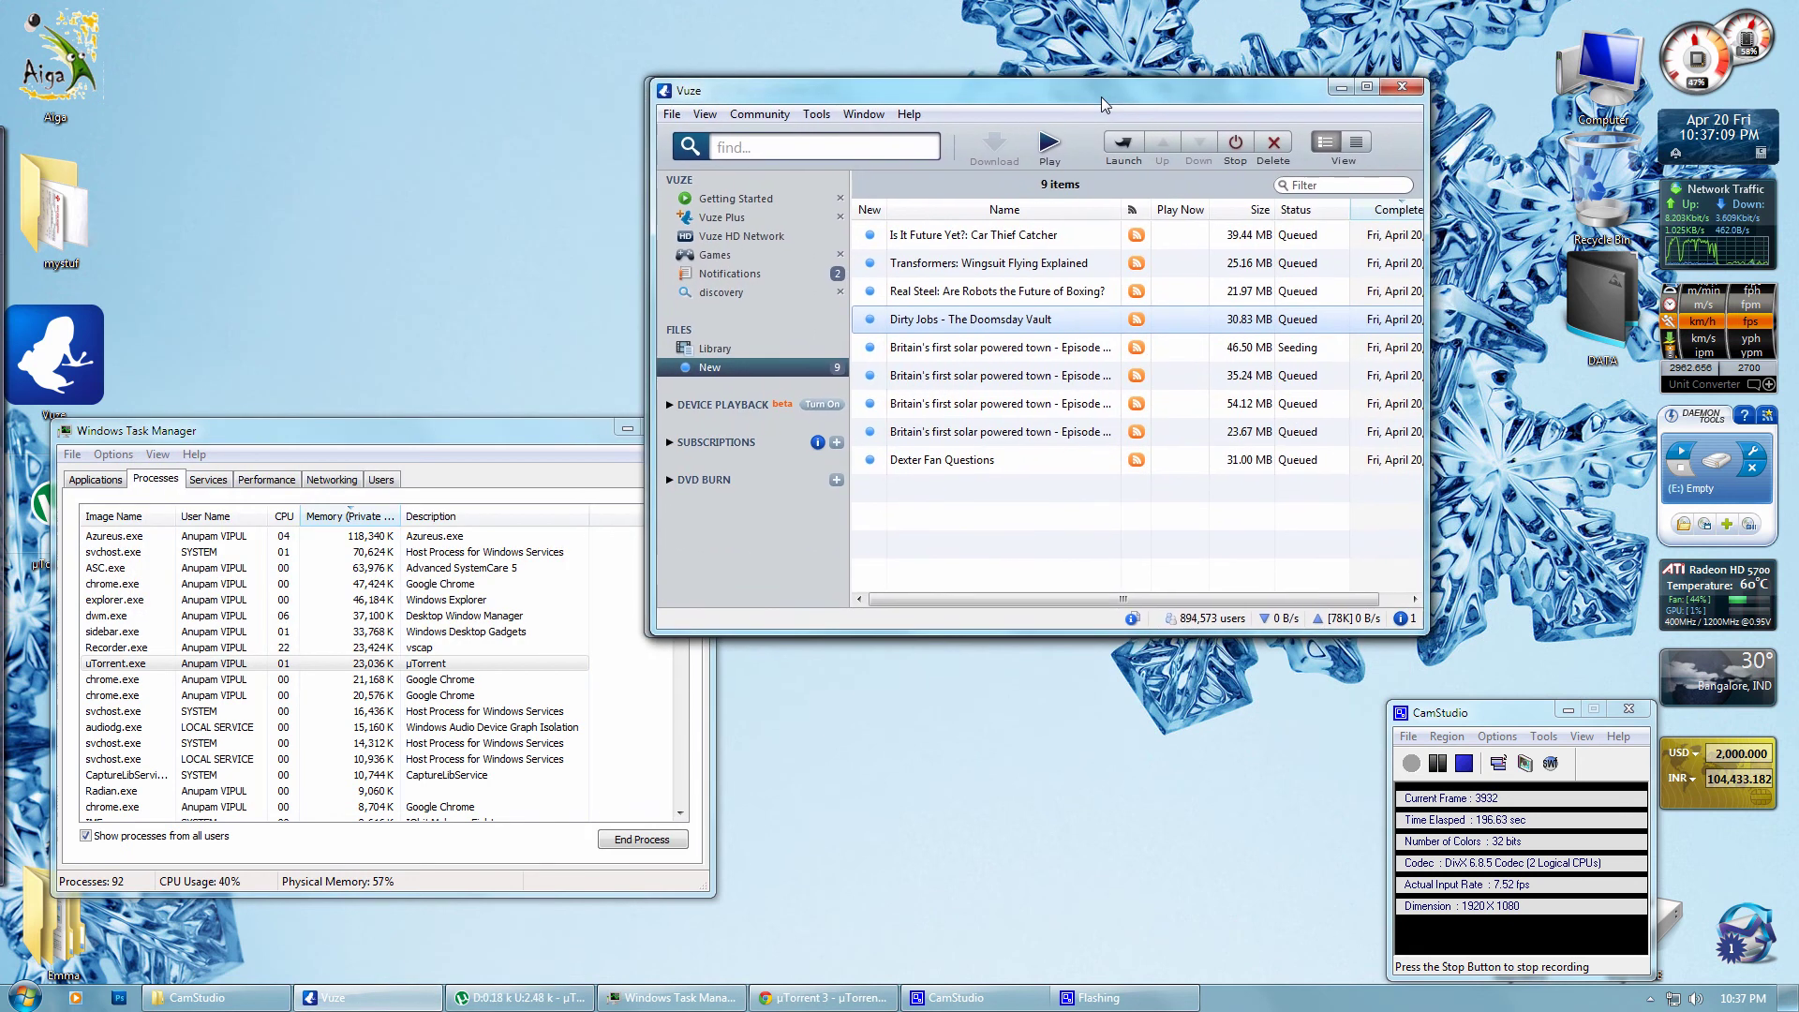
click(797, 234)
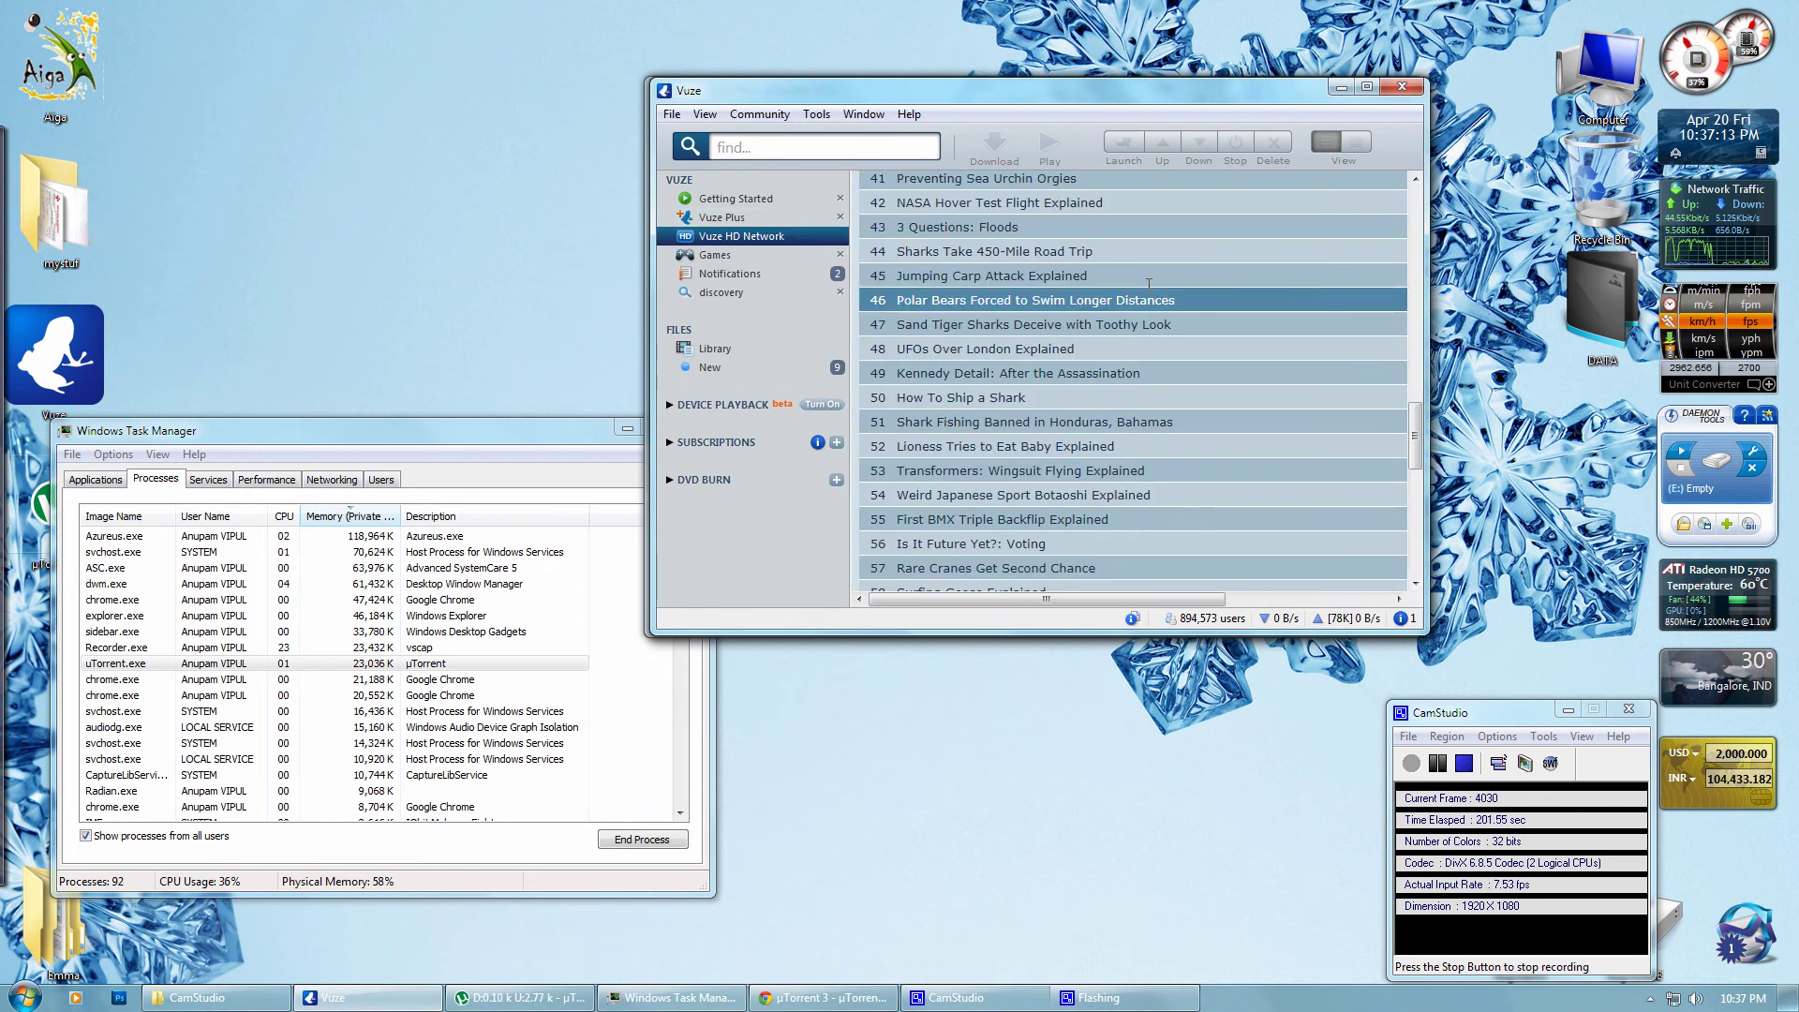
click(1367, 86)
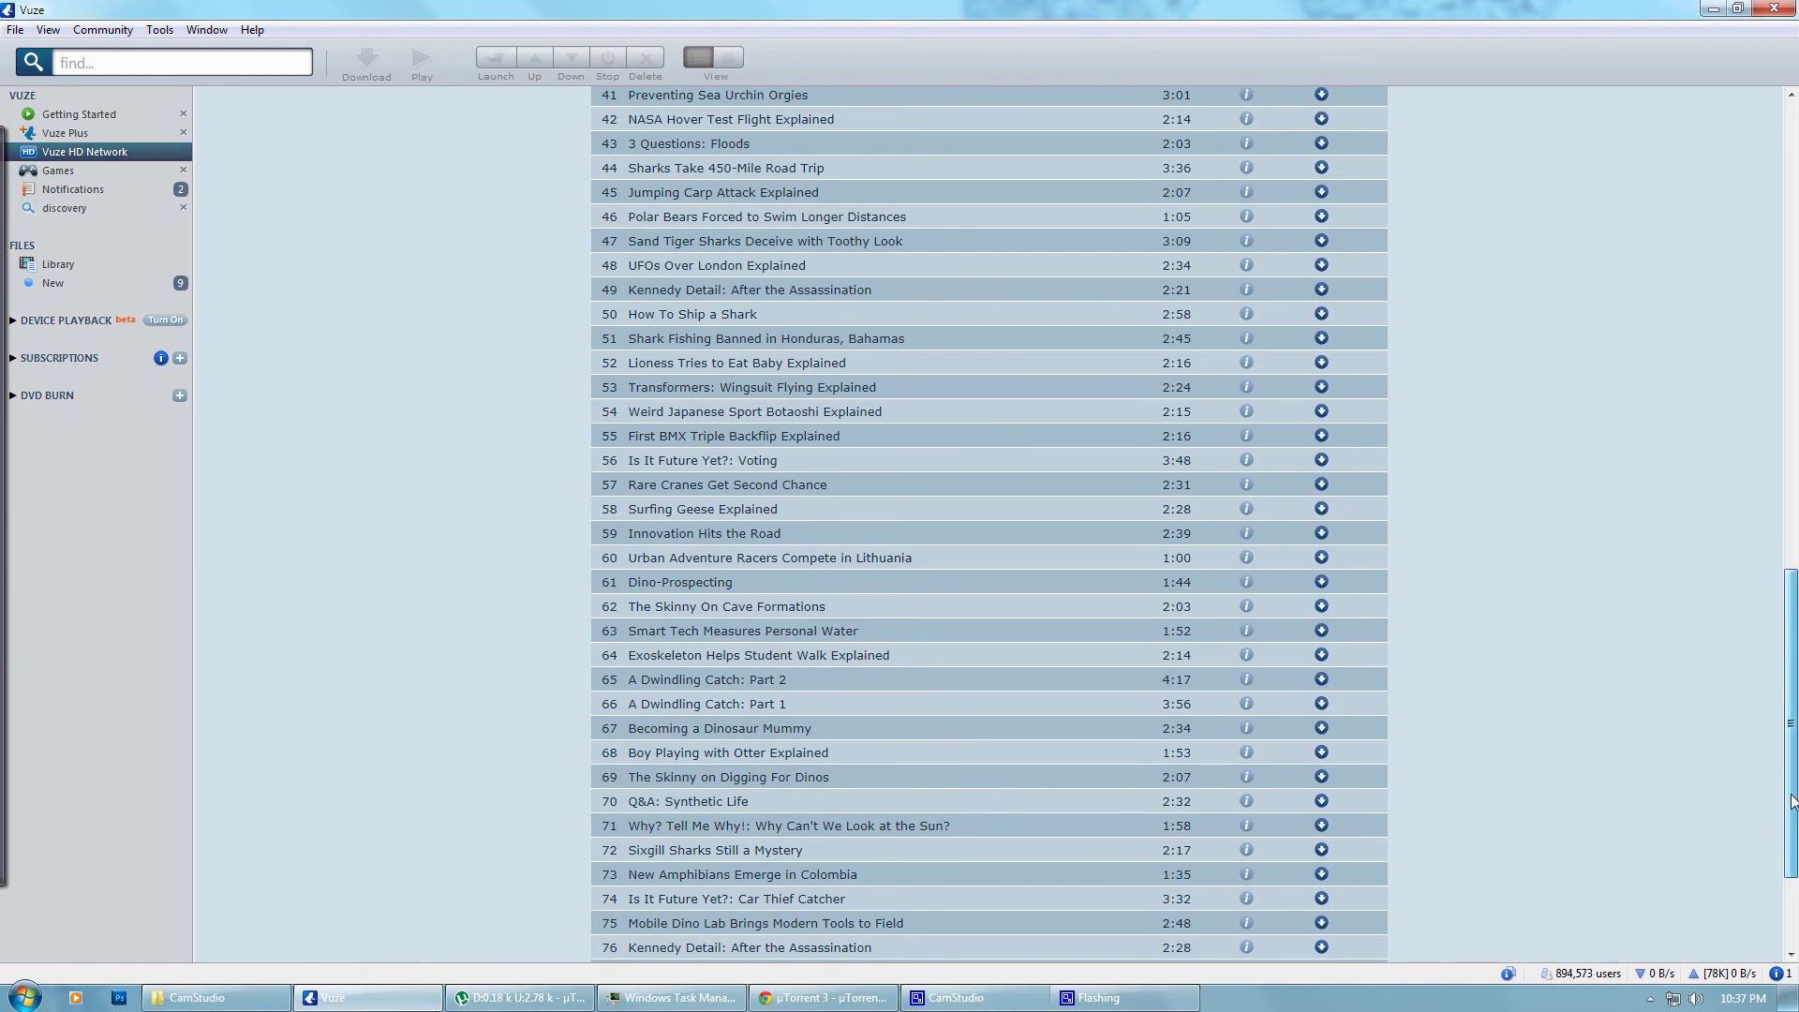
drag(1790, 796, 1789, 302)
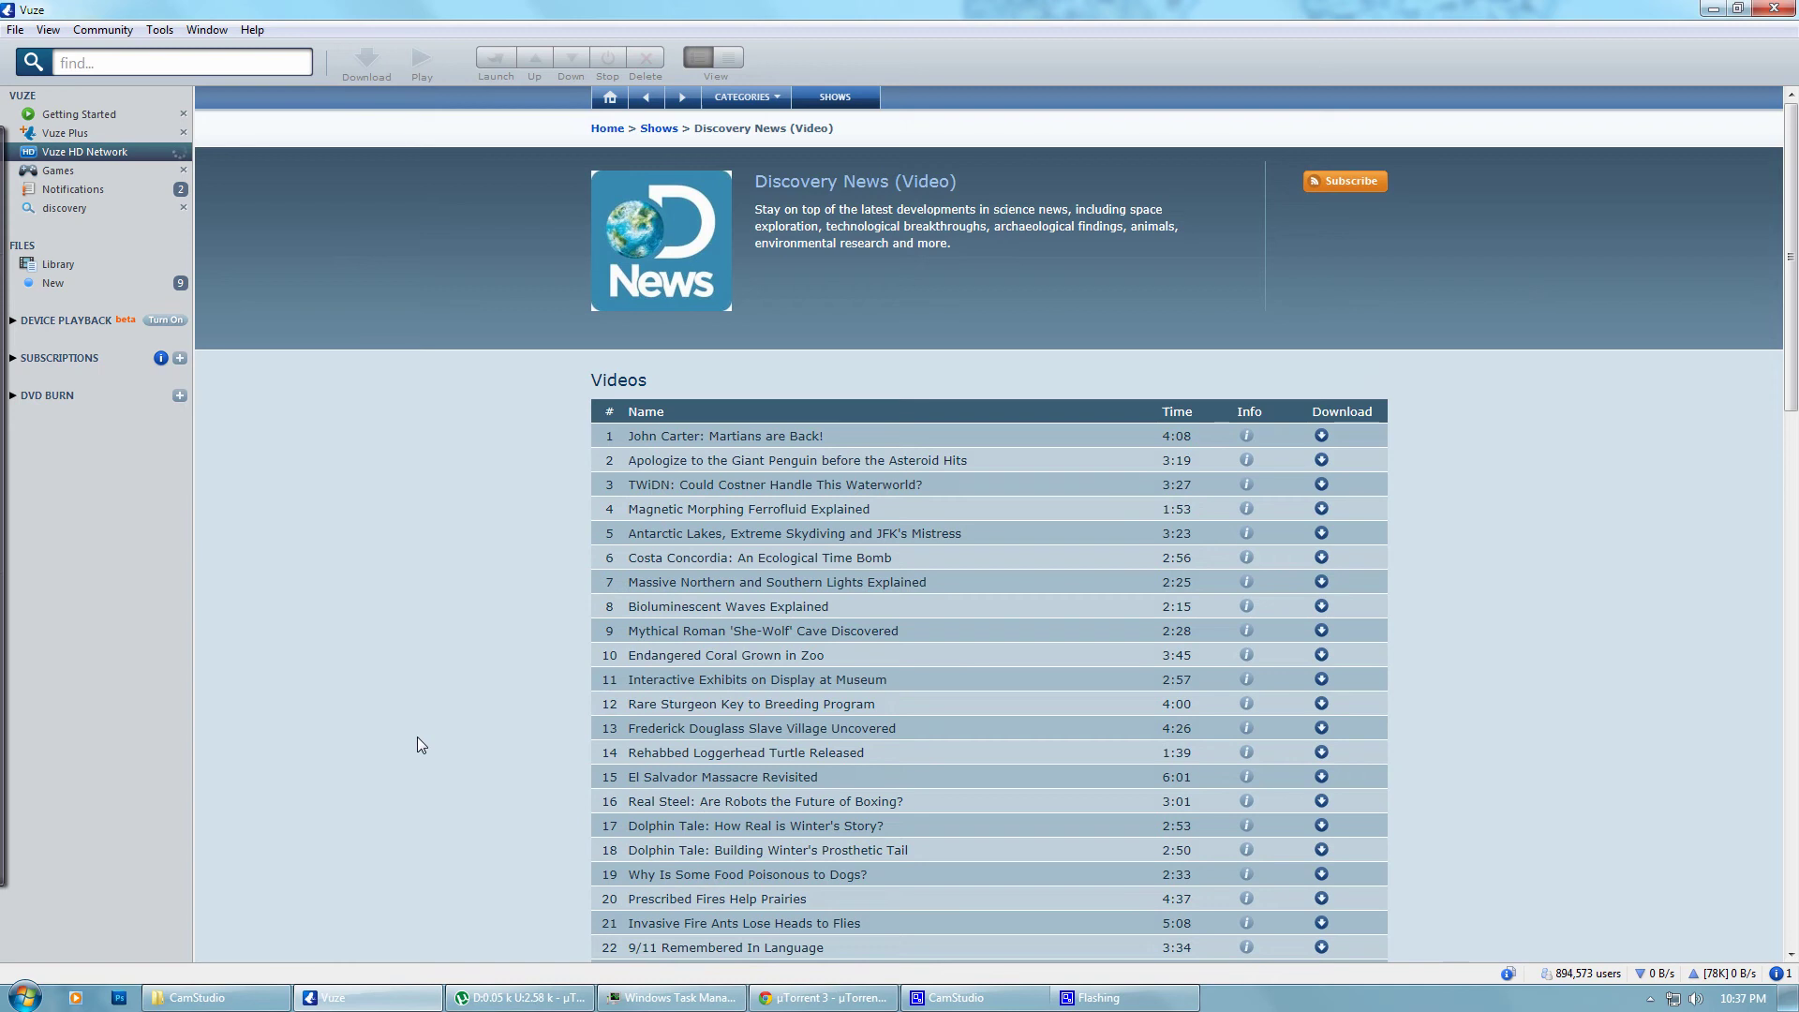
View µTorrent's TED app and installed Apps list, then switch back to Vuze and reload.
click(520, 998)
click(710, 499)
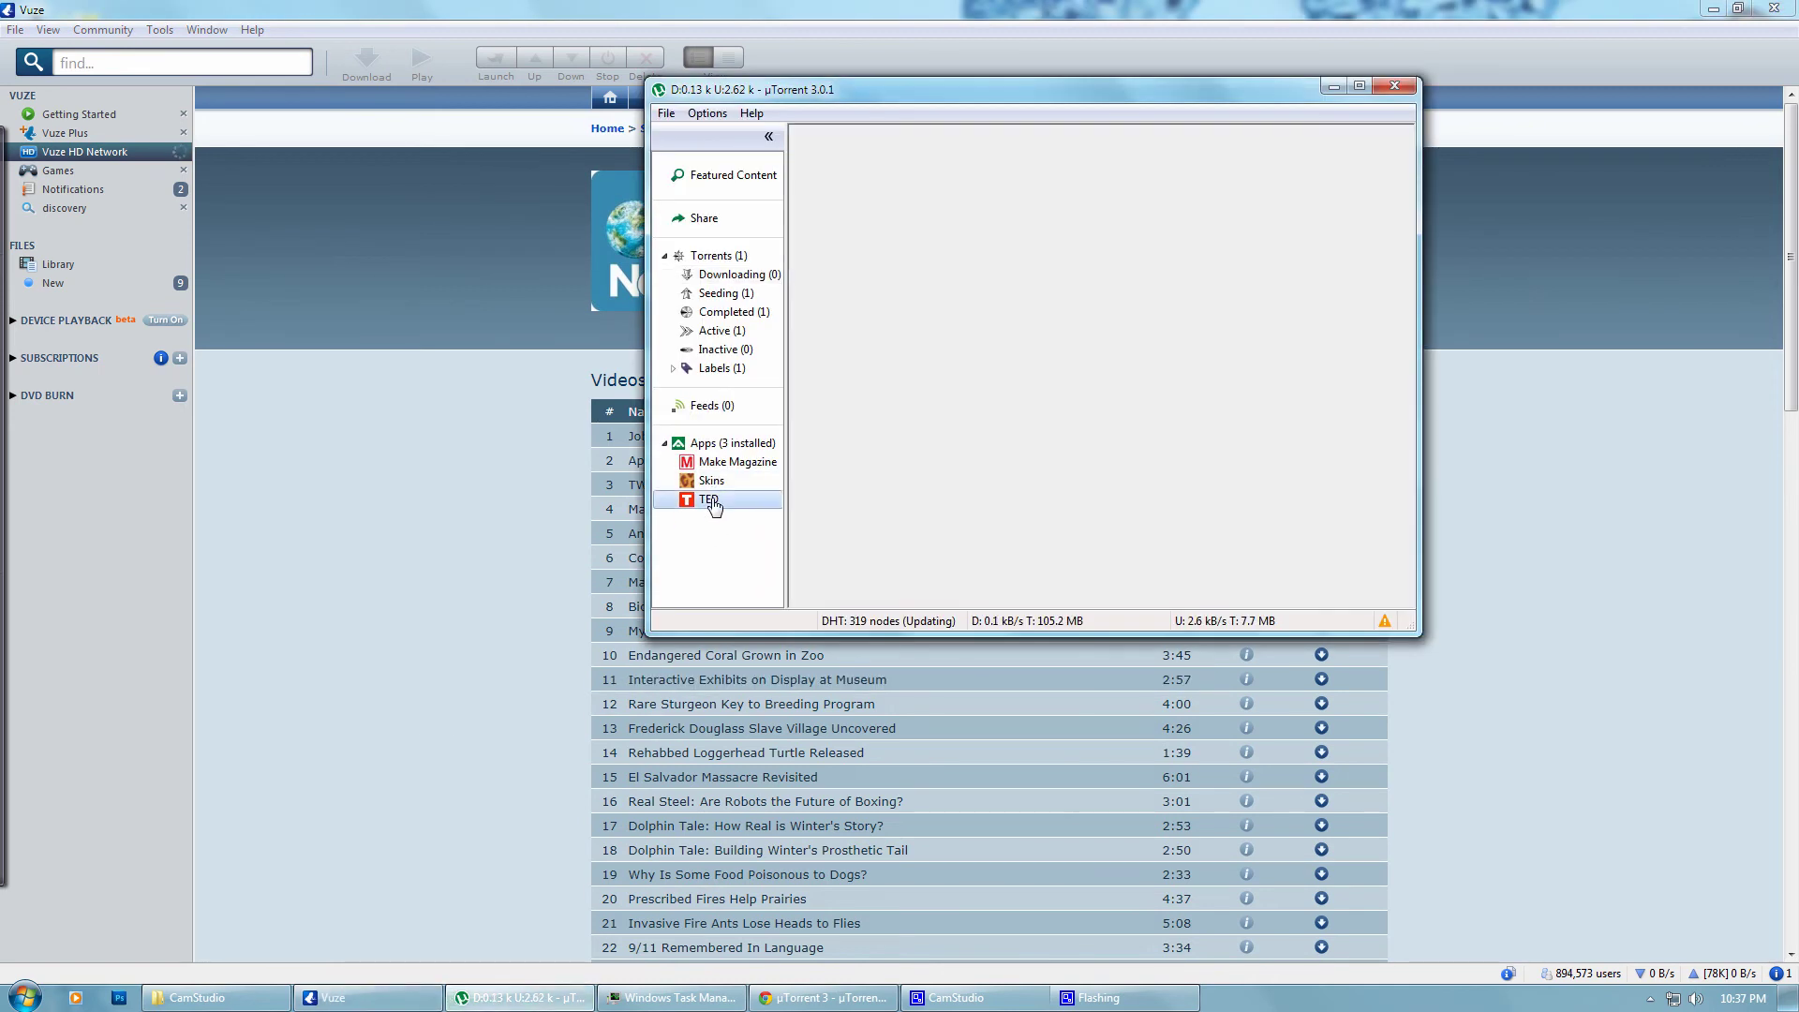
click(731, 443)
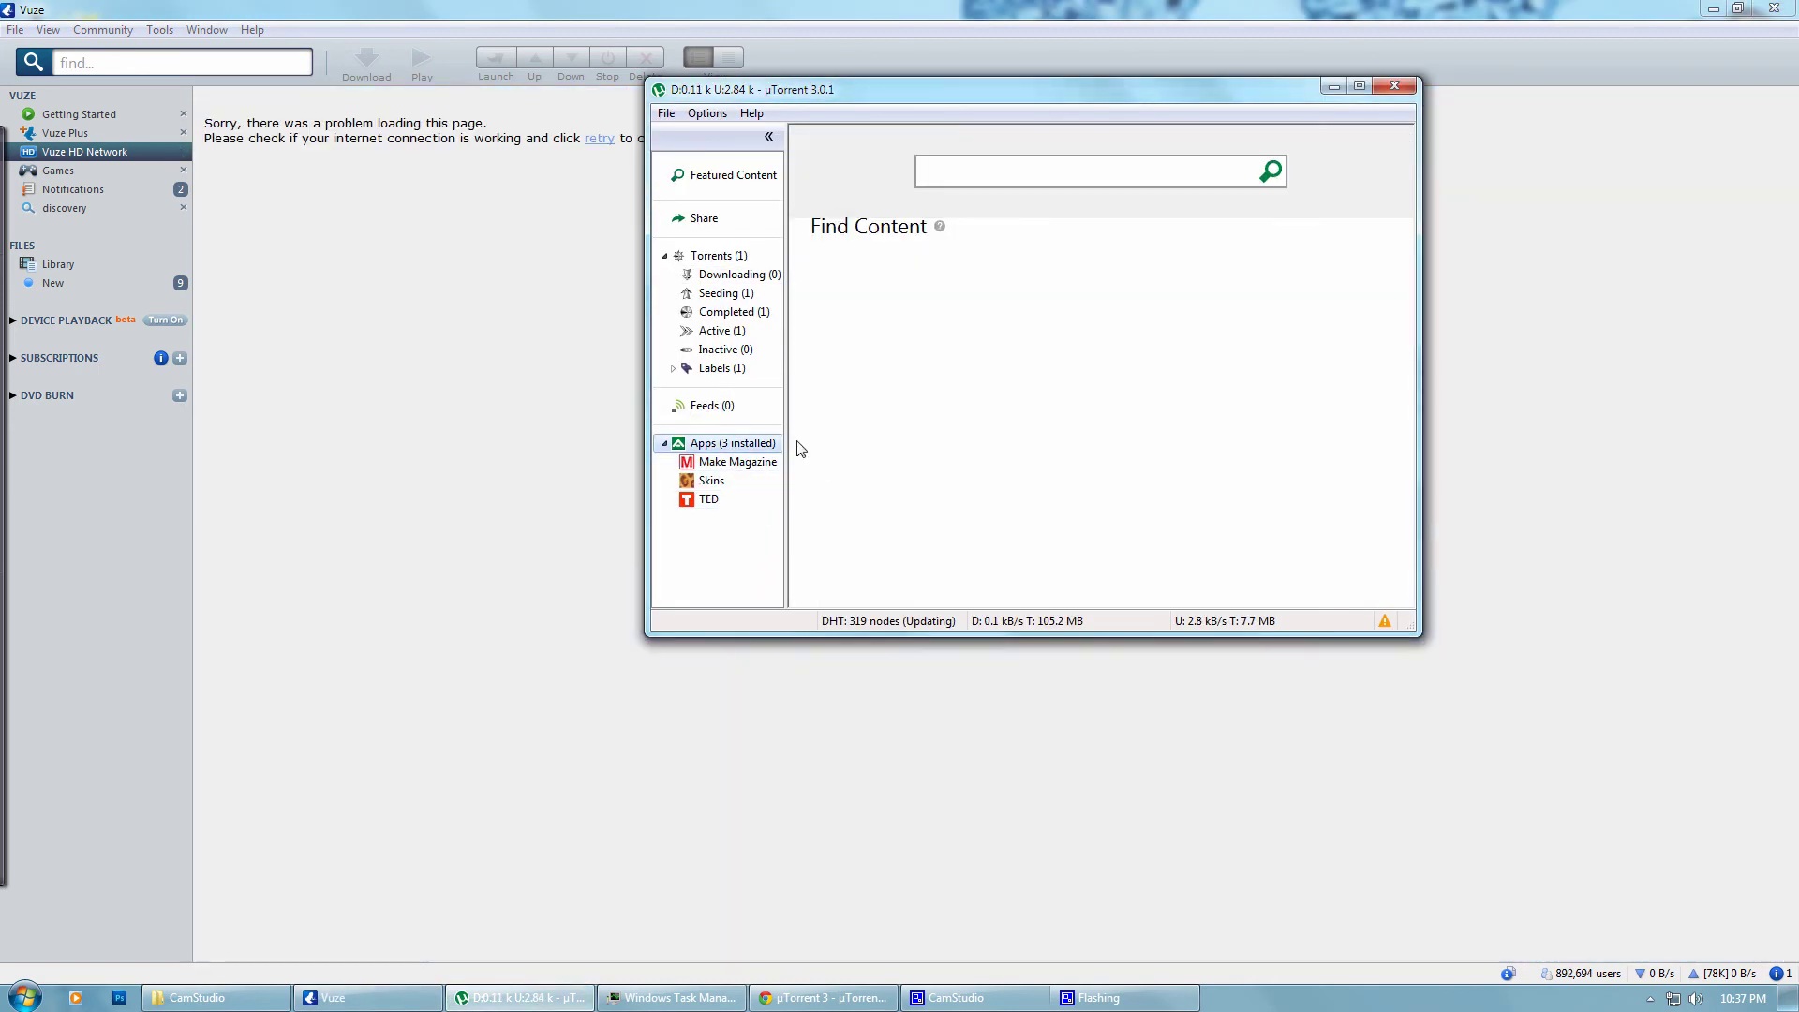
click(623, 126)
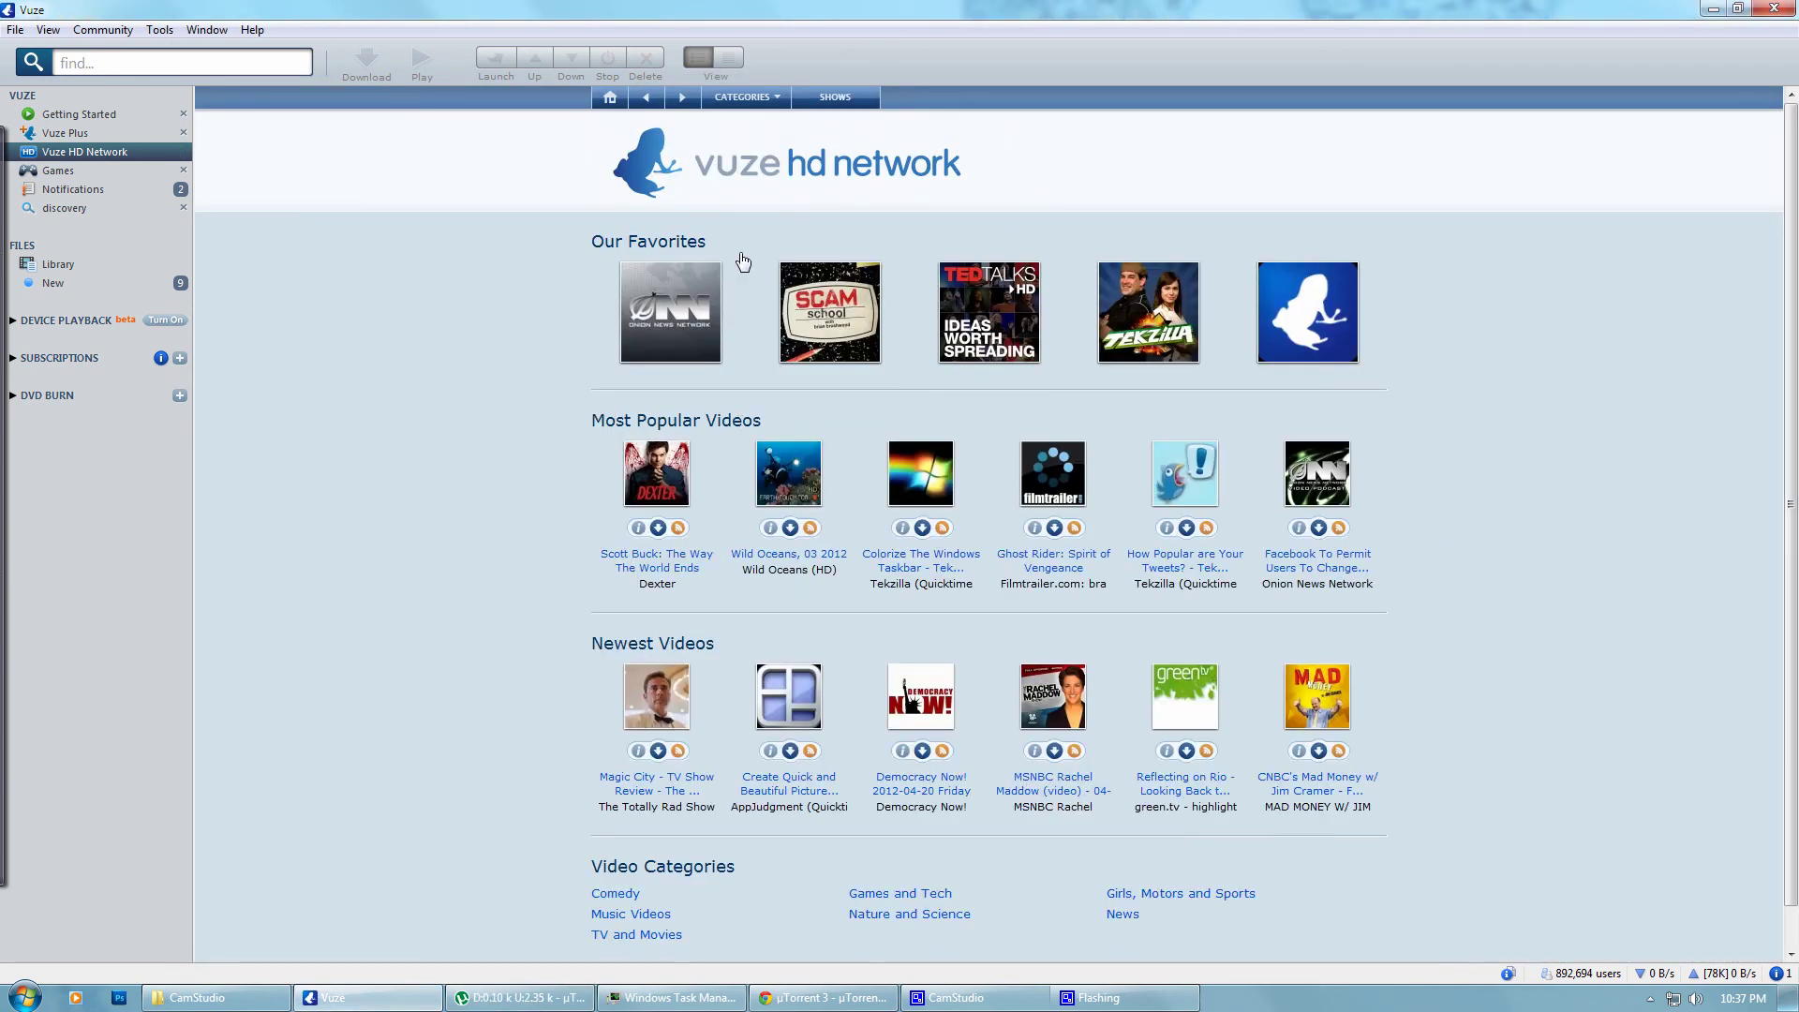
Scroll through the Vuze HD Network page, then show the Games page with Blacklight Retribution.
scroll(1409, 541, down, 1)
scroll(1408, 581, up, 1)
scroll(565, 435, down, 1)
scroll(513, 508, up, 1)
click(115, 167)
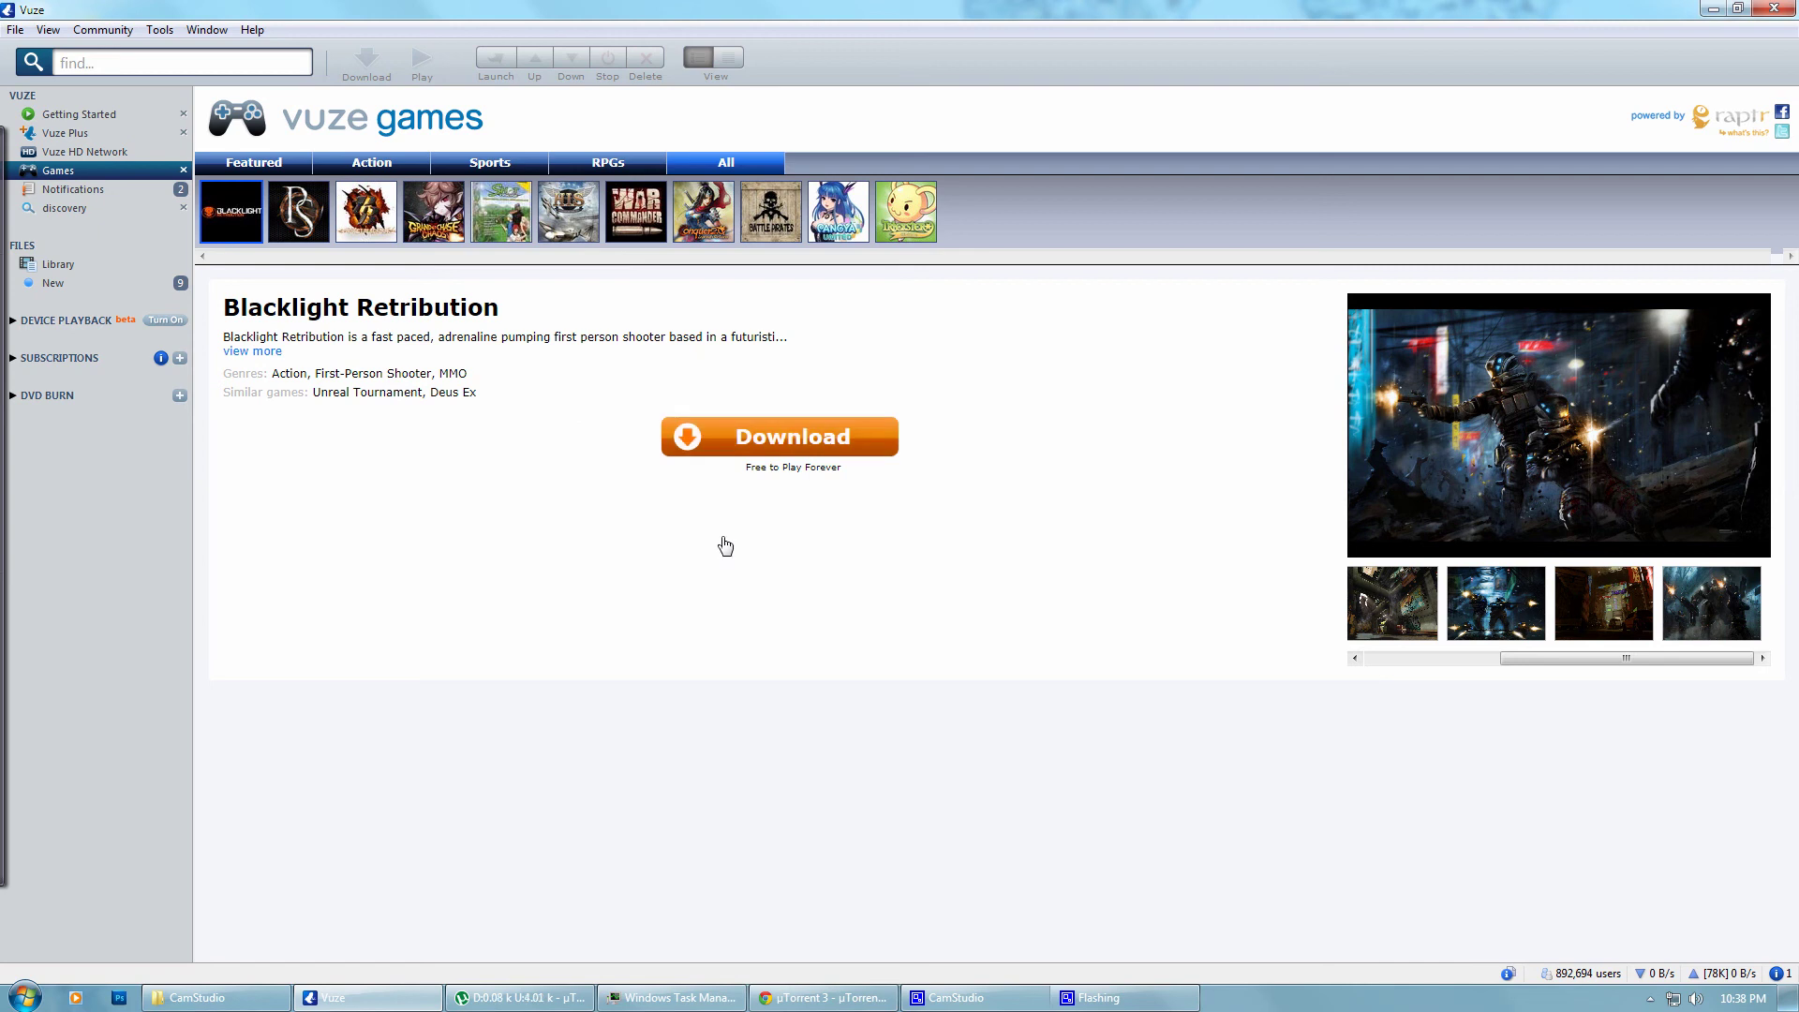
Restore Chrome, switch from the µTorrent features tab to vuze.com, then minimize it.
click(801, 998)
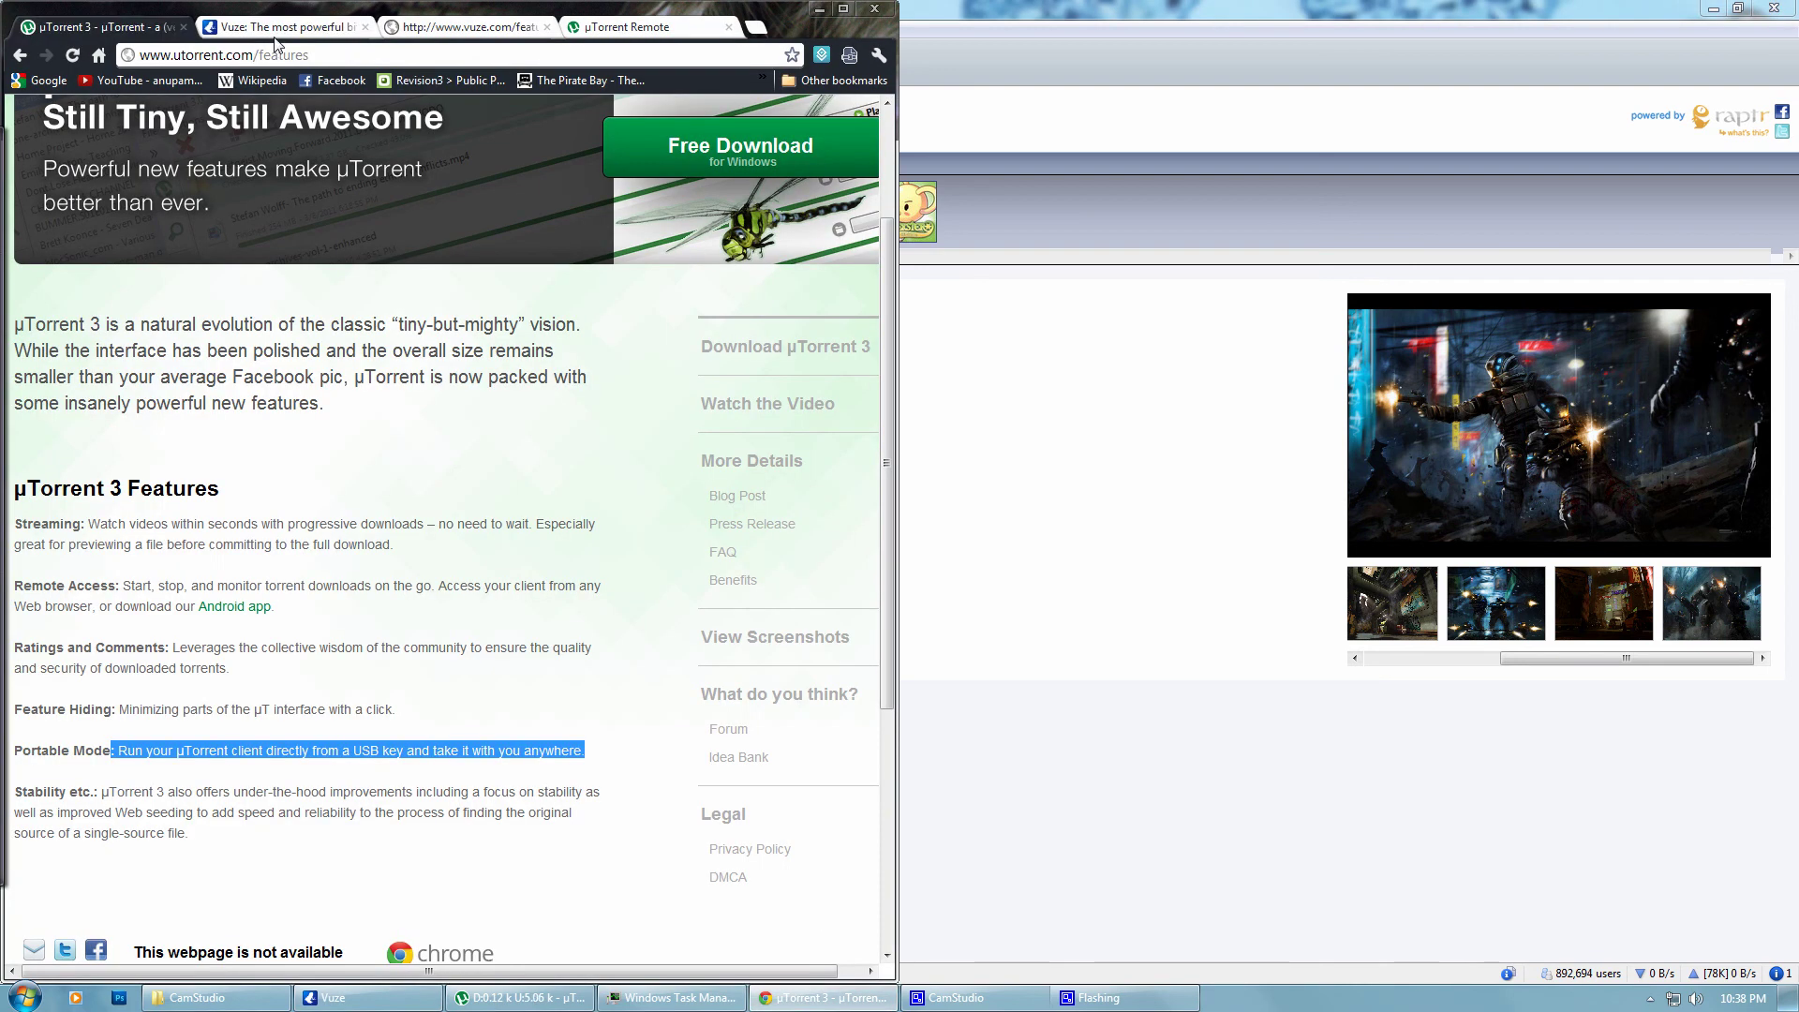
click(281, 26)
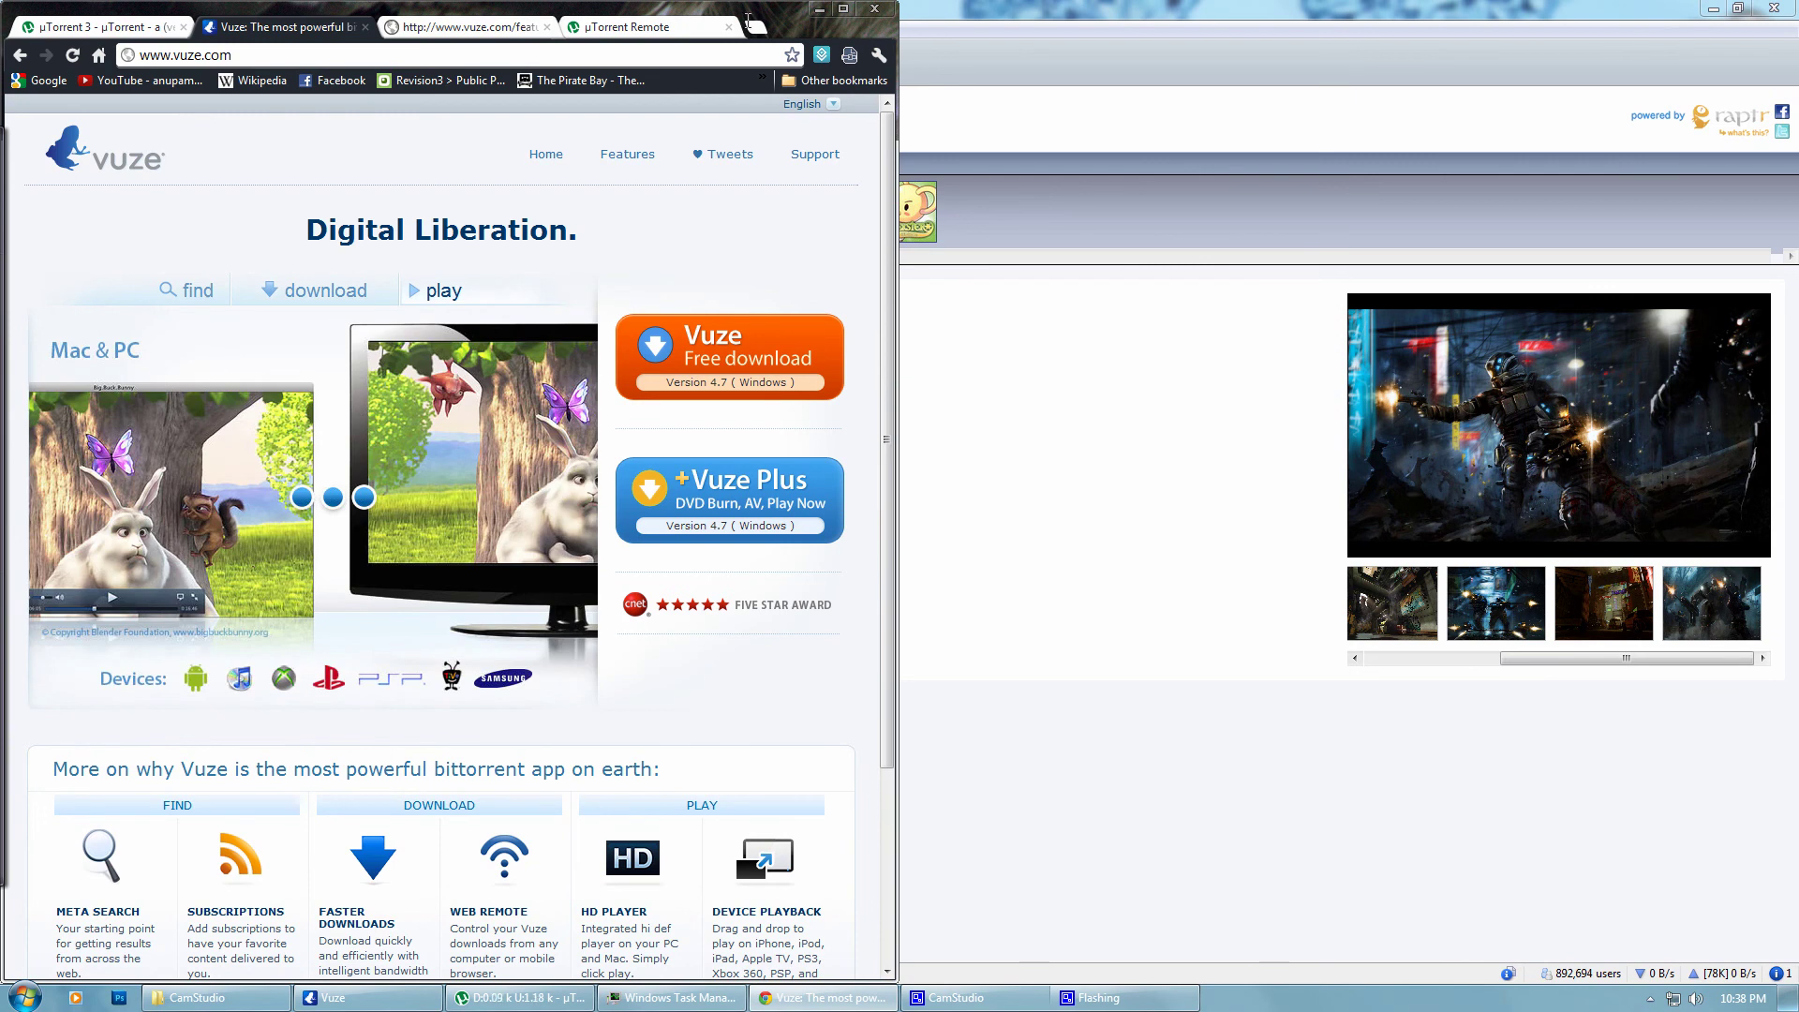
click(819, 11)
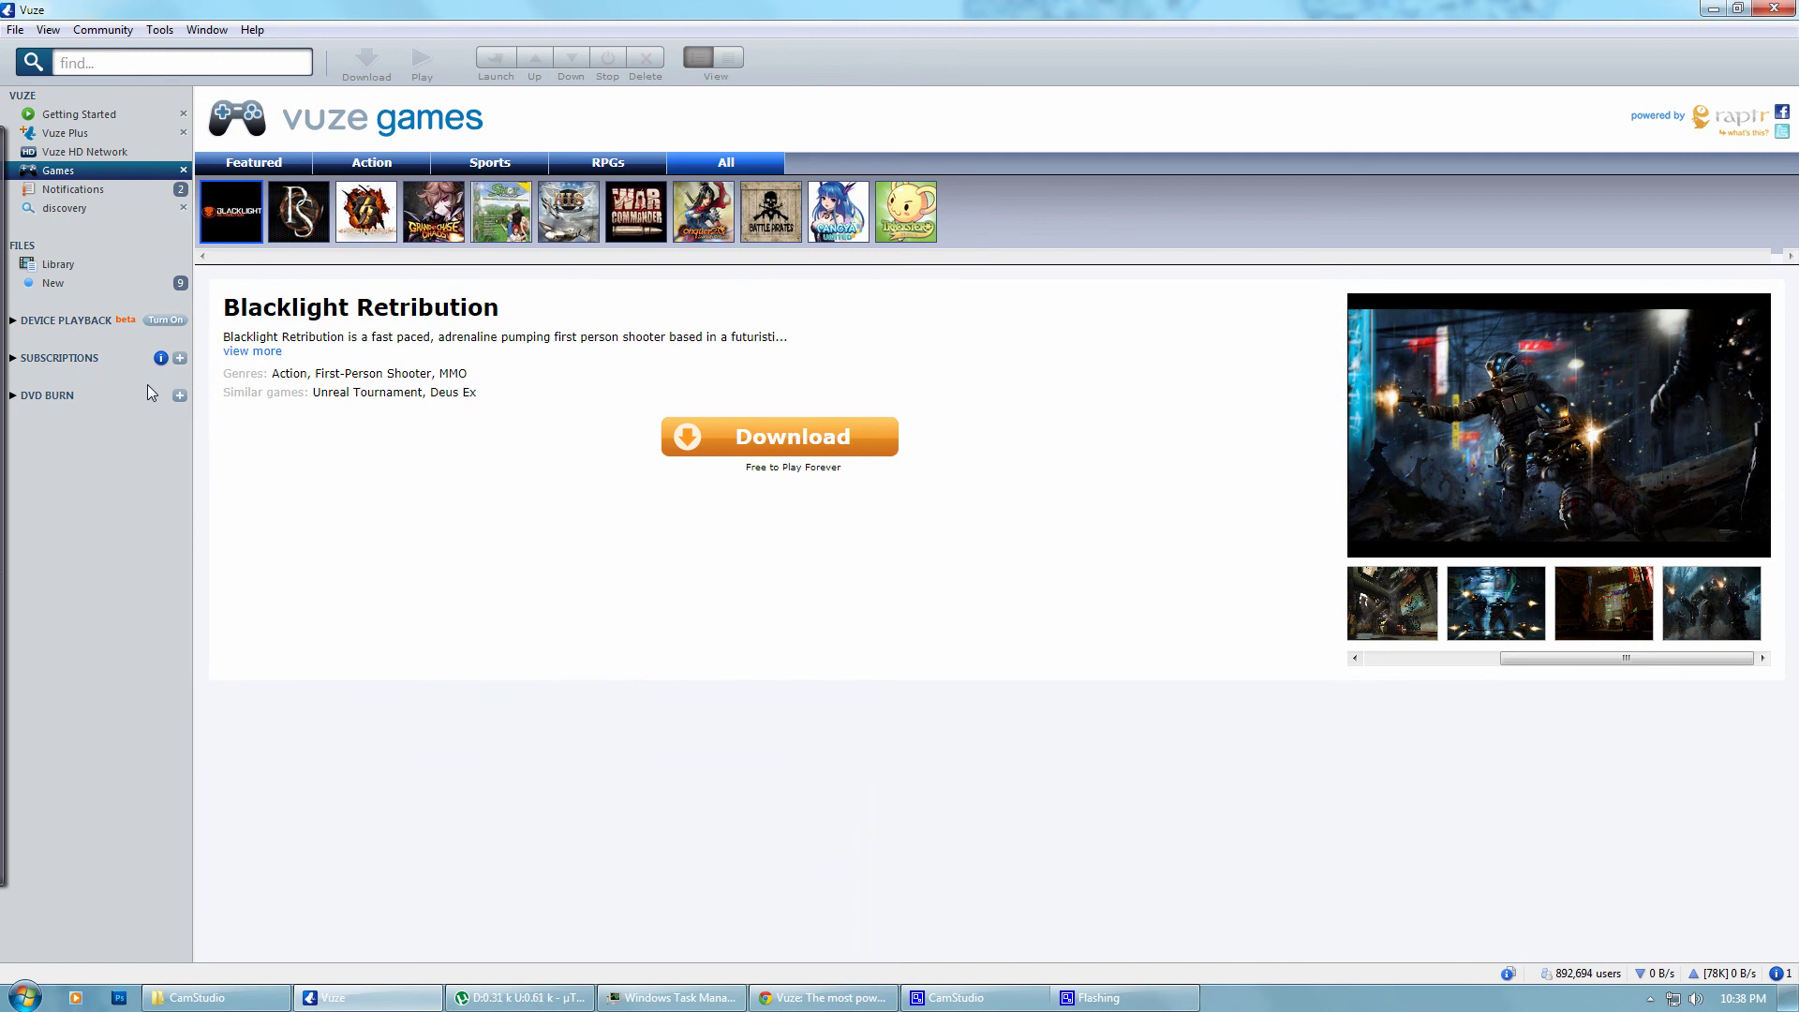
click(47, 396)
click(92, 402)
Dock a Vuze download bar for Car Thief Catcher at the screen bottom, then bring µTorrent forward.
click(114, 284)
right_click(389, 163)
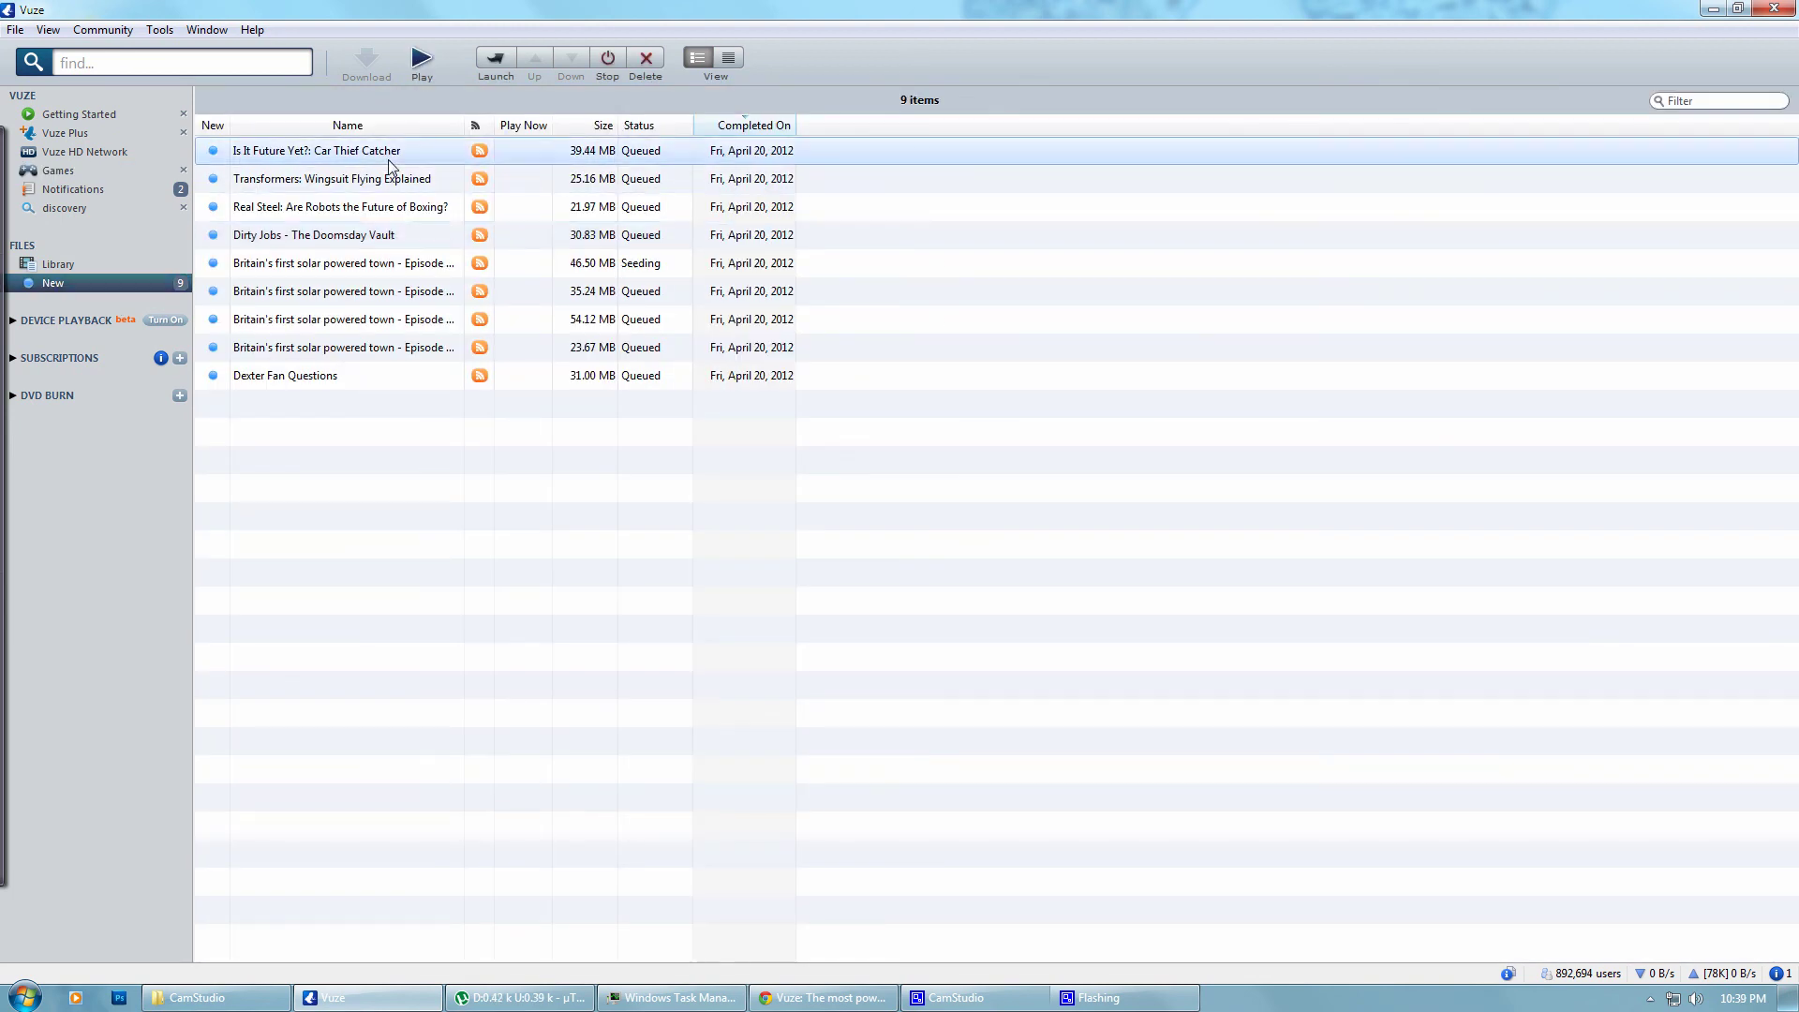
click(468, 188)
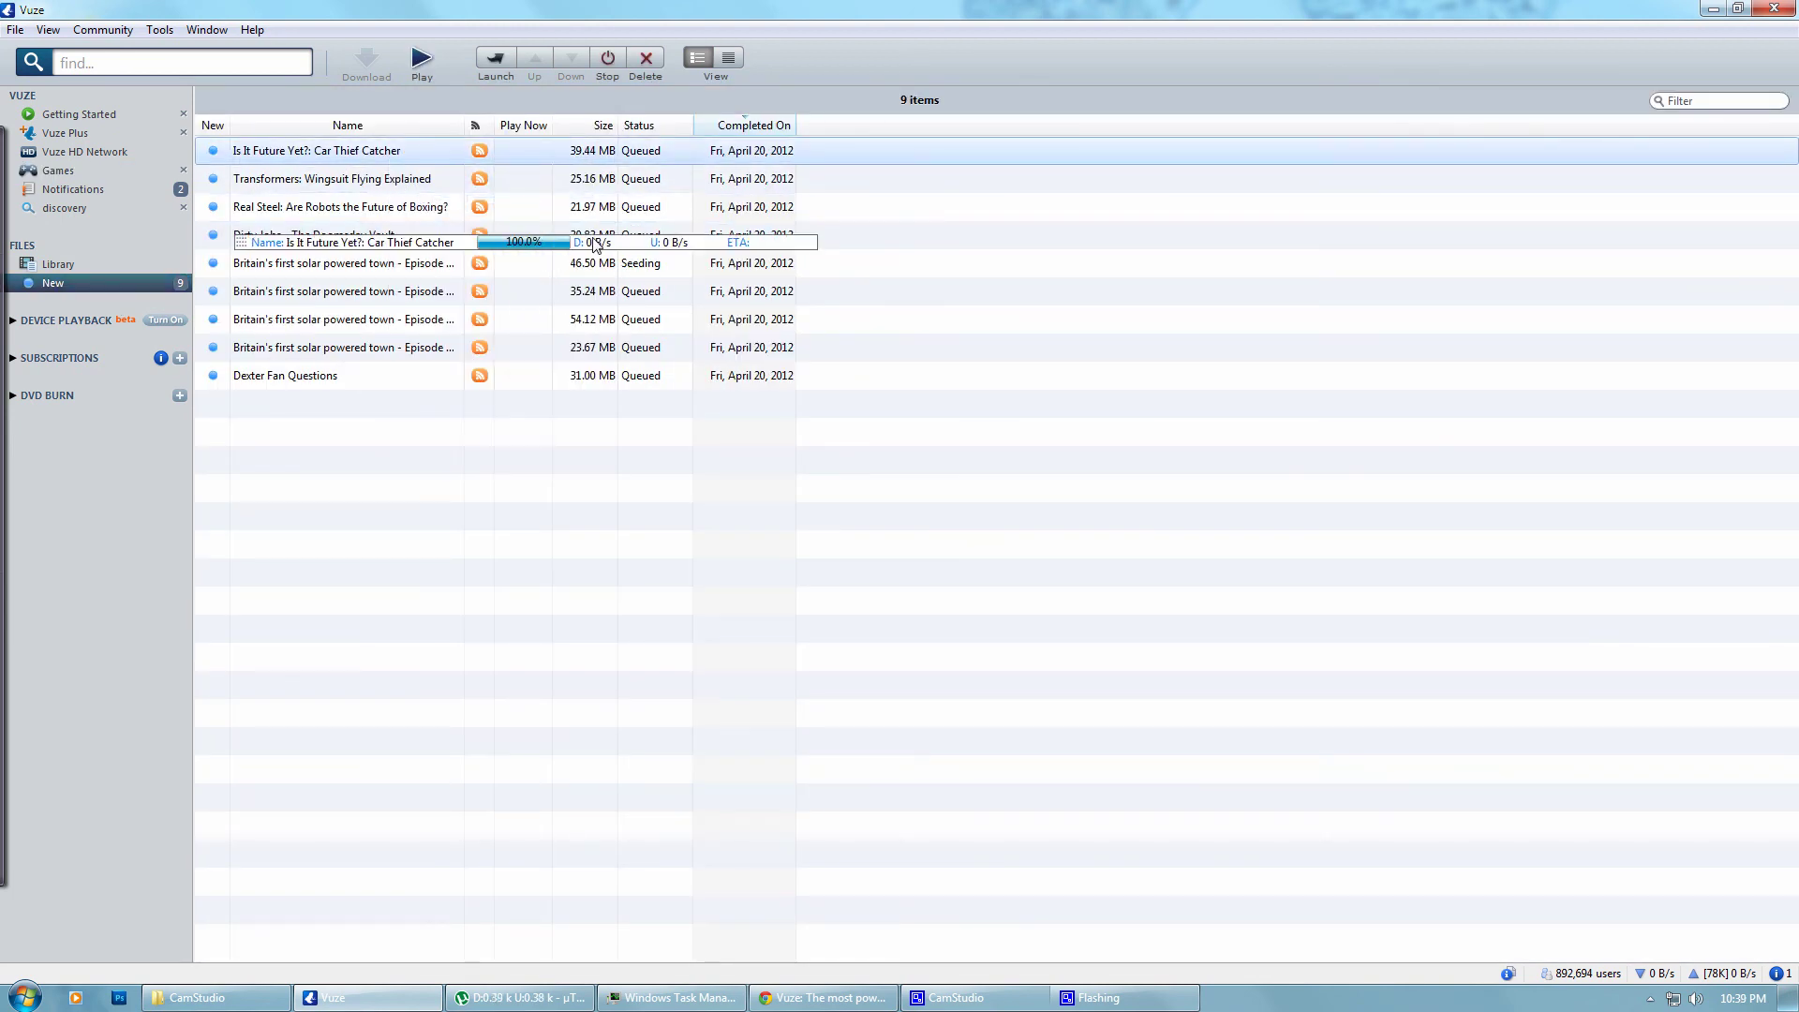
mouse_move(634, 245)
mouse_down()
mouse_move(818, 475)
mouse_move(925, 984)
mouse_up()
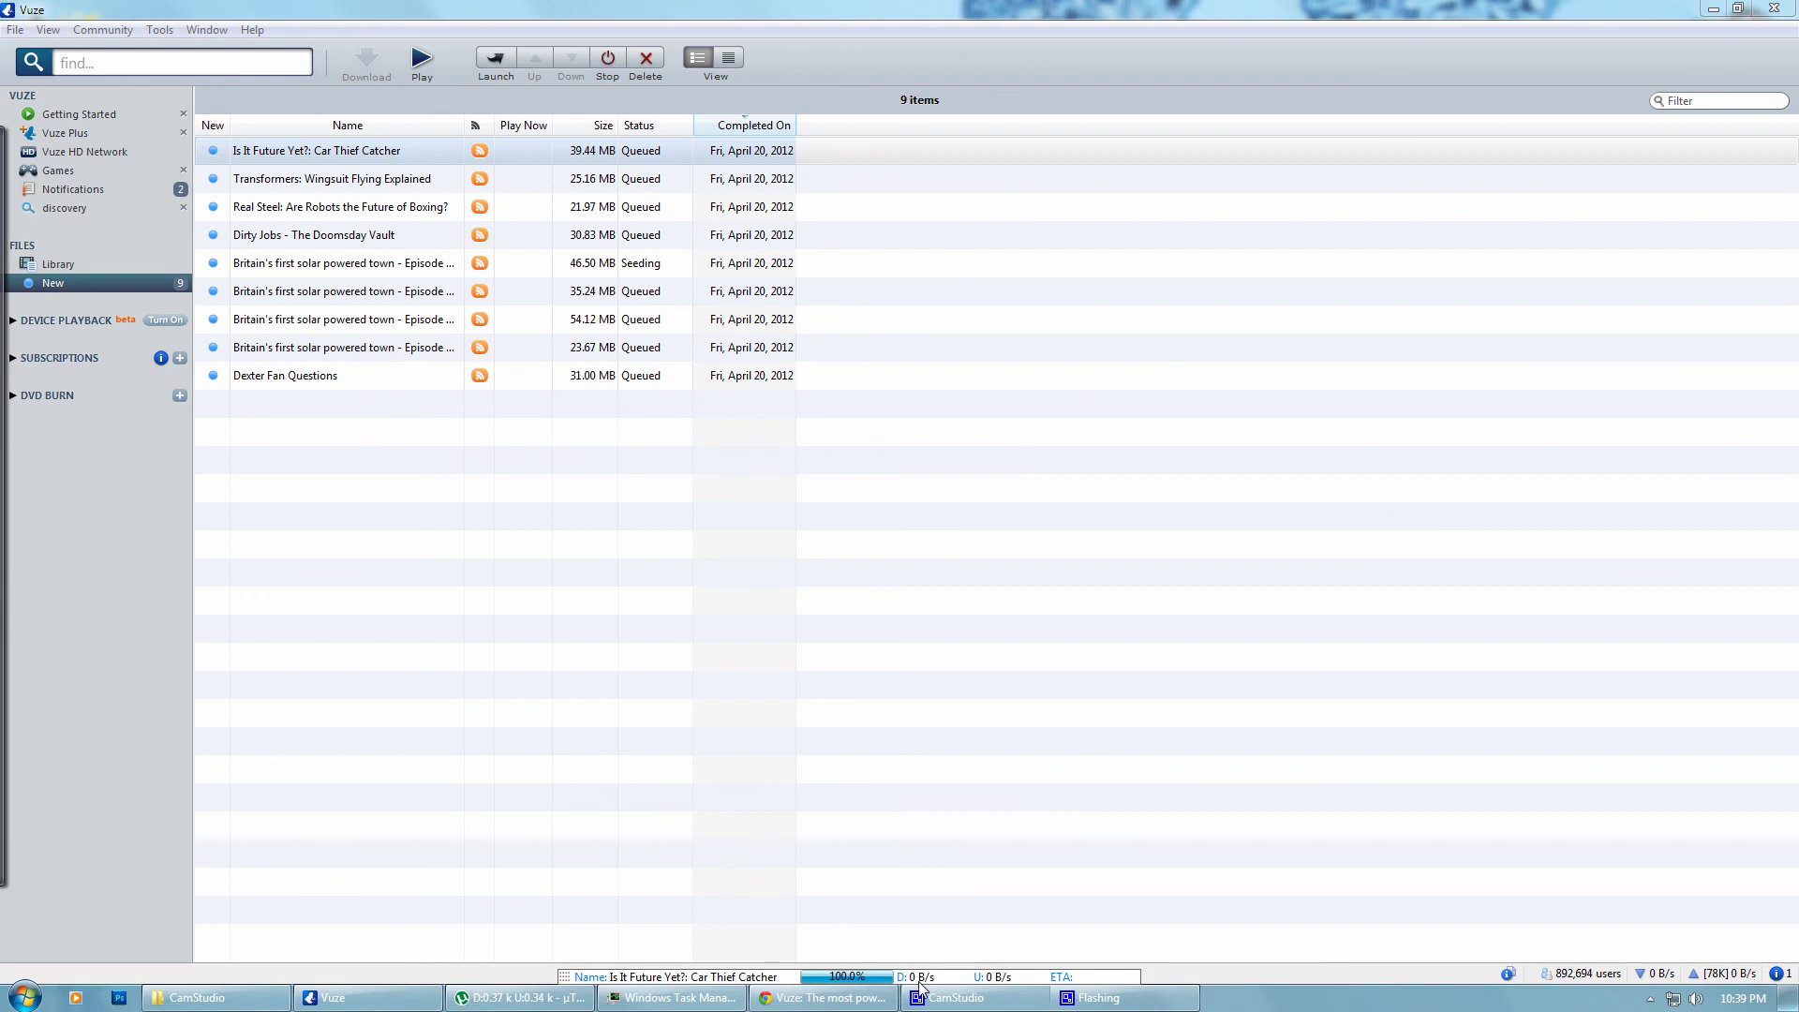
click(586, 995)
Place µTorrent's 321 DIY Books download bar beside Vuze's and review the bars' right-click options.
click(740, 275)
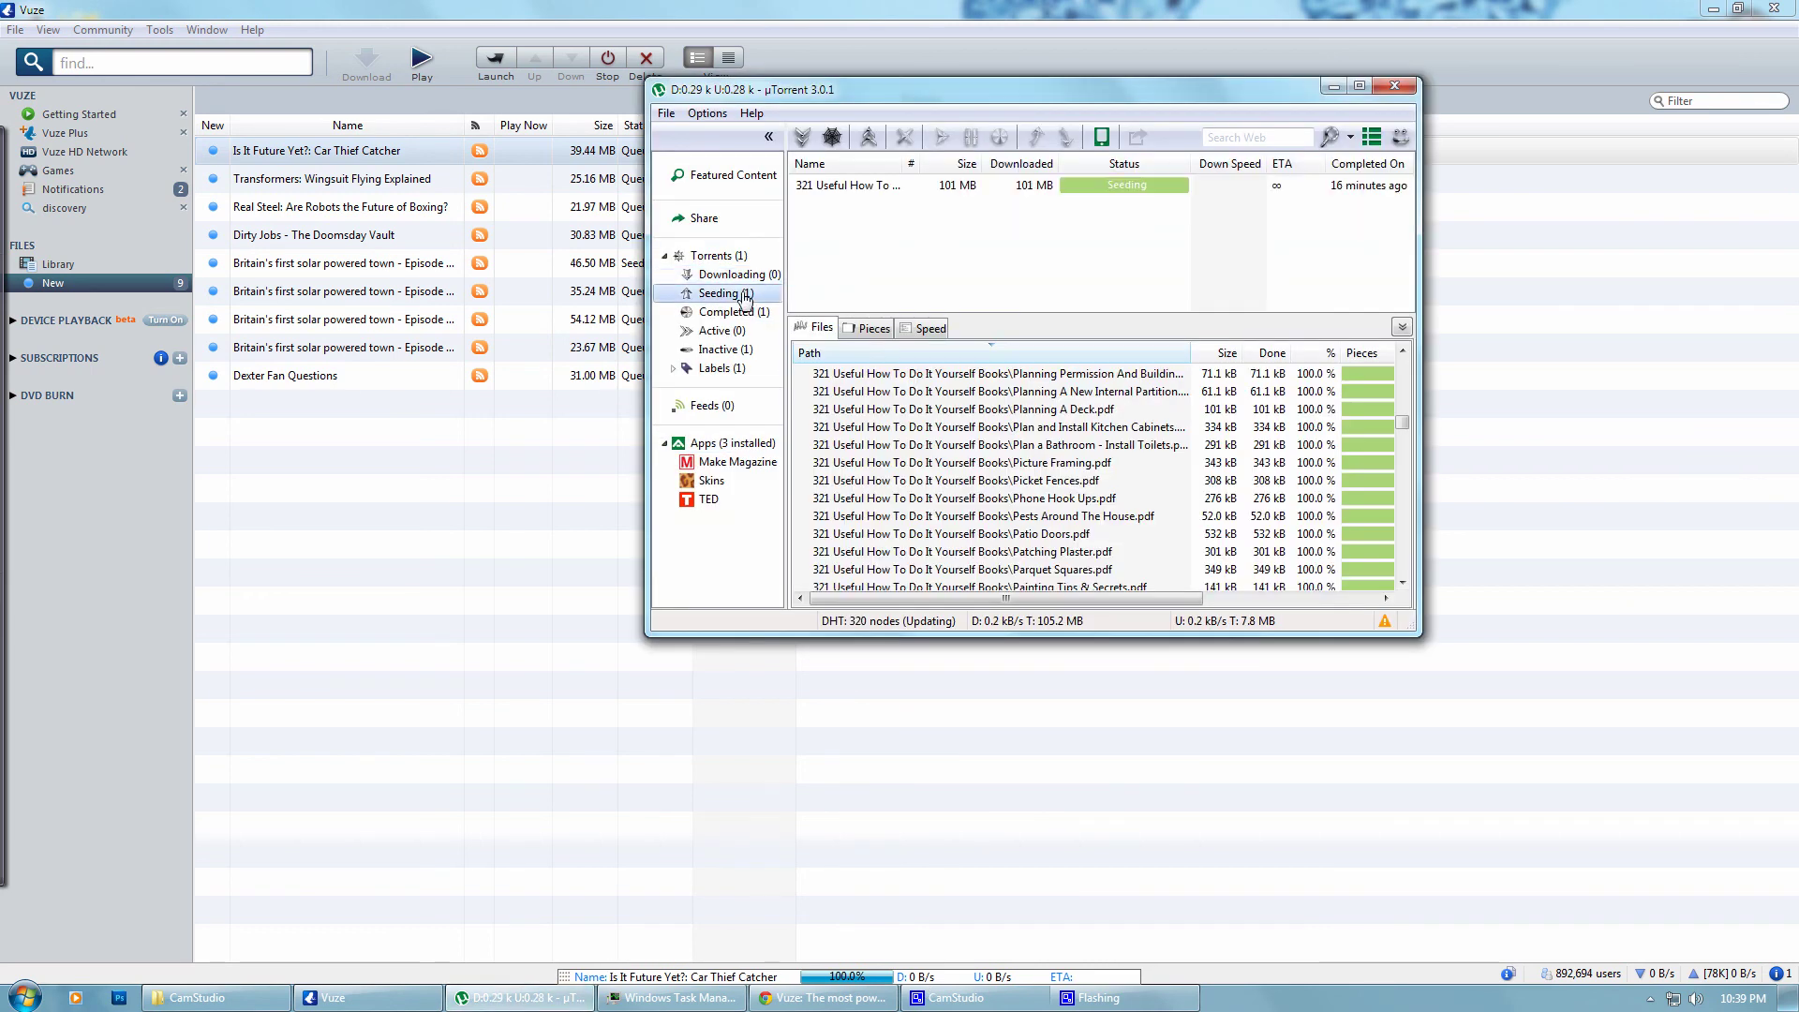
right_click(981, 186)
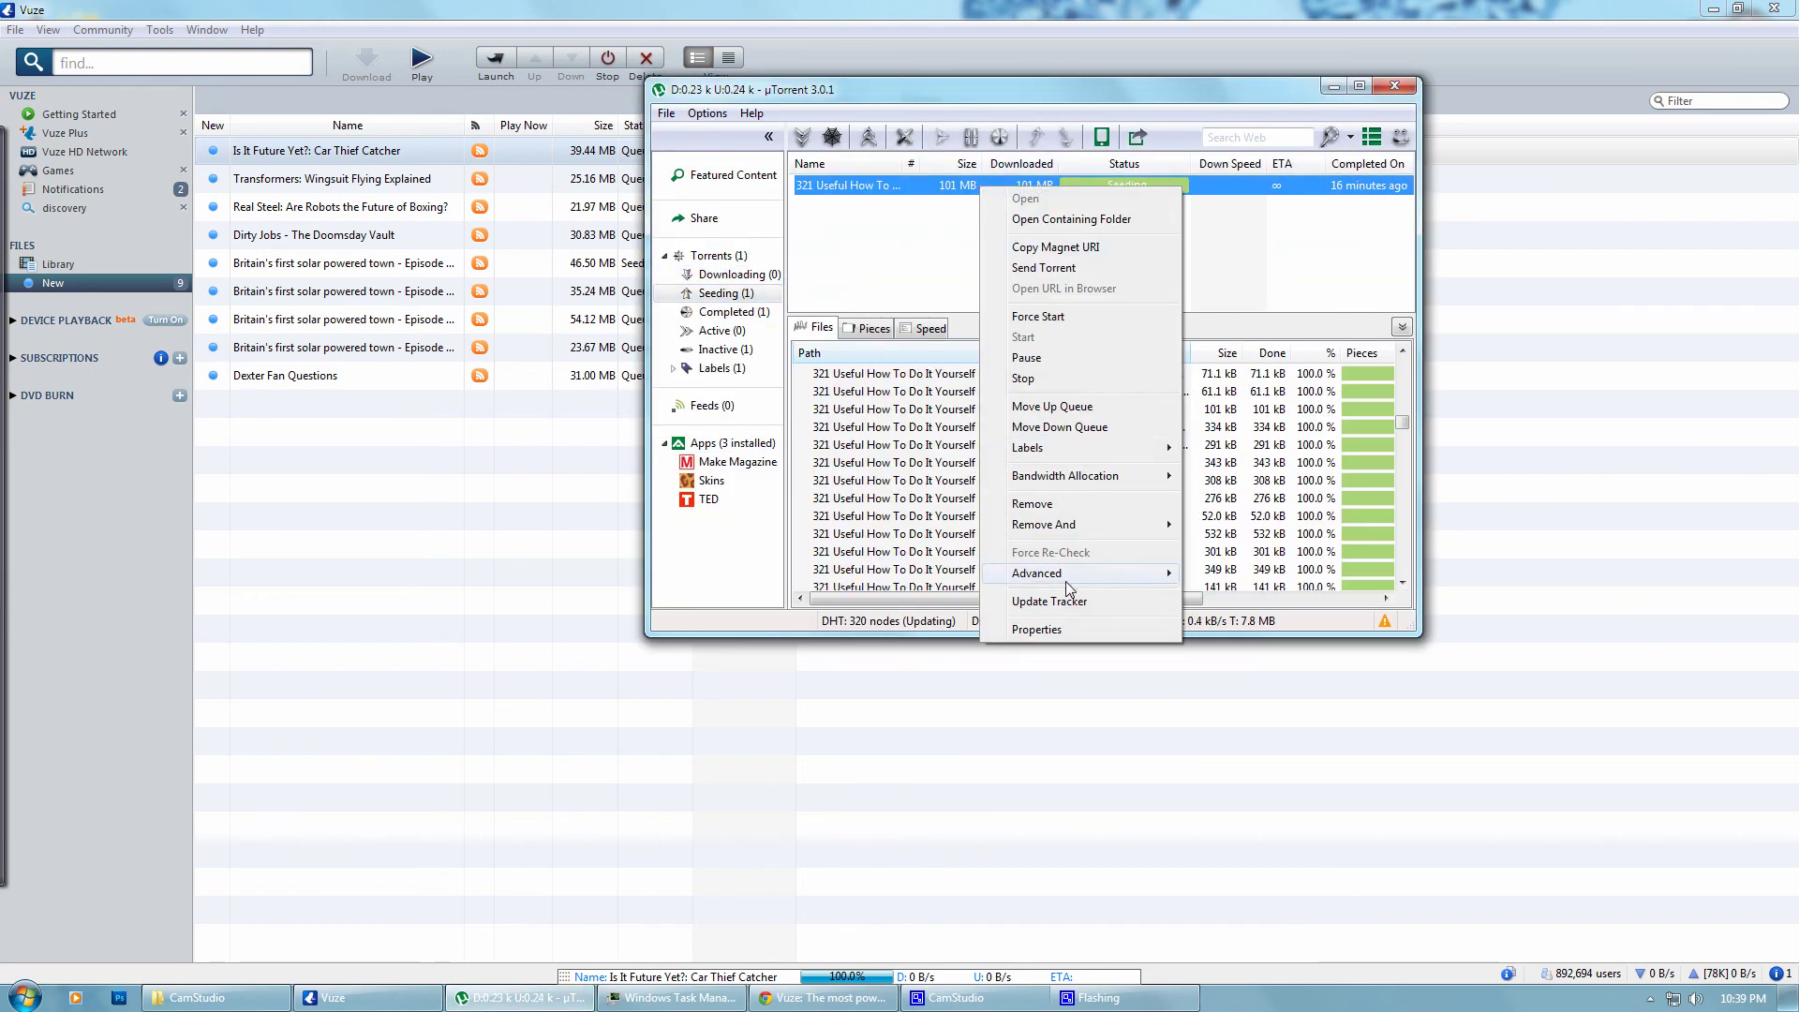
mouse_move(1036, 574)
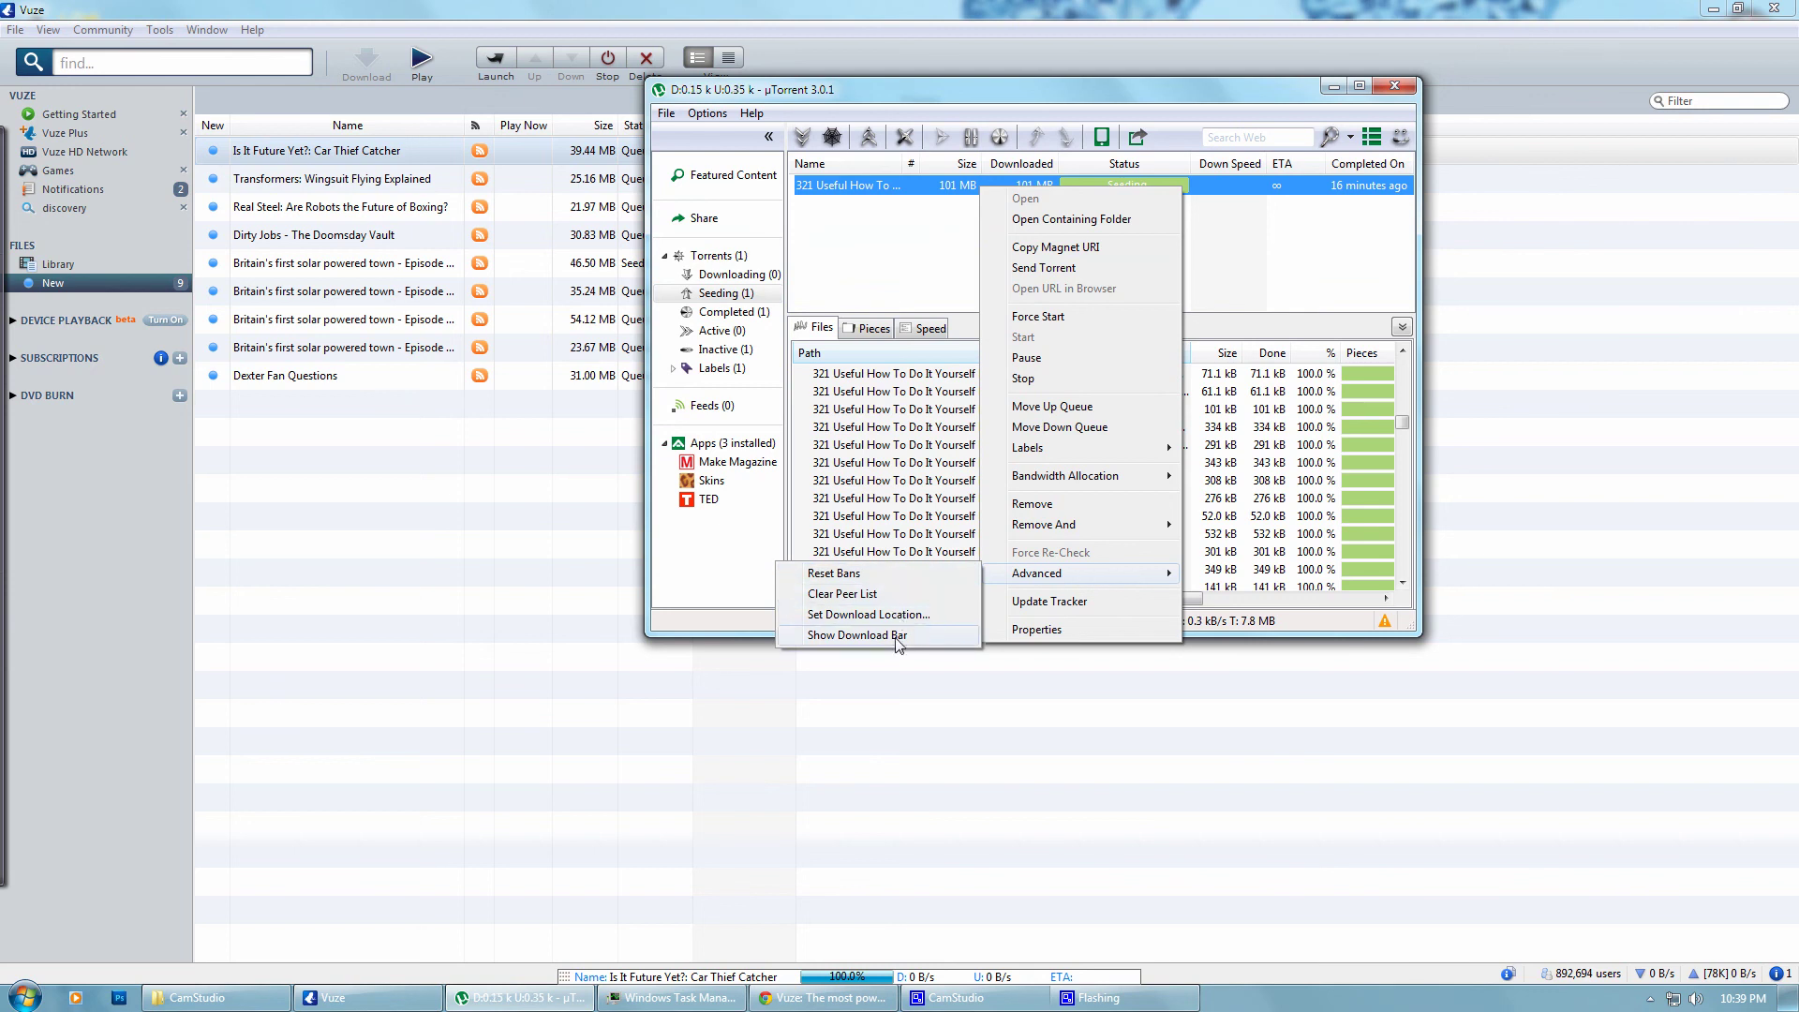
click(898, 636)
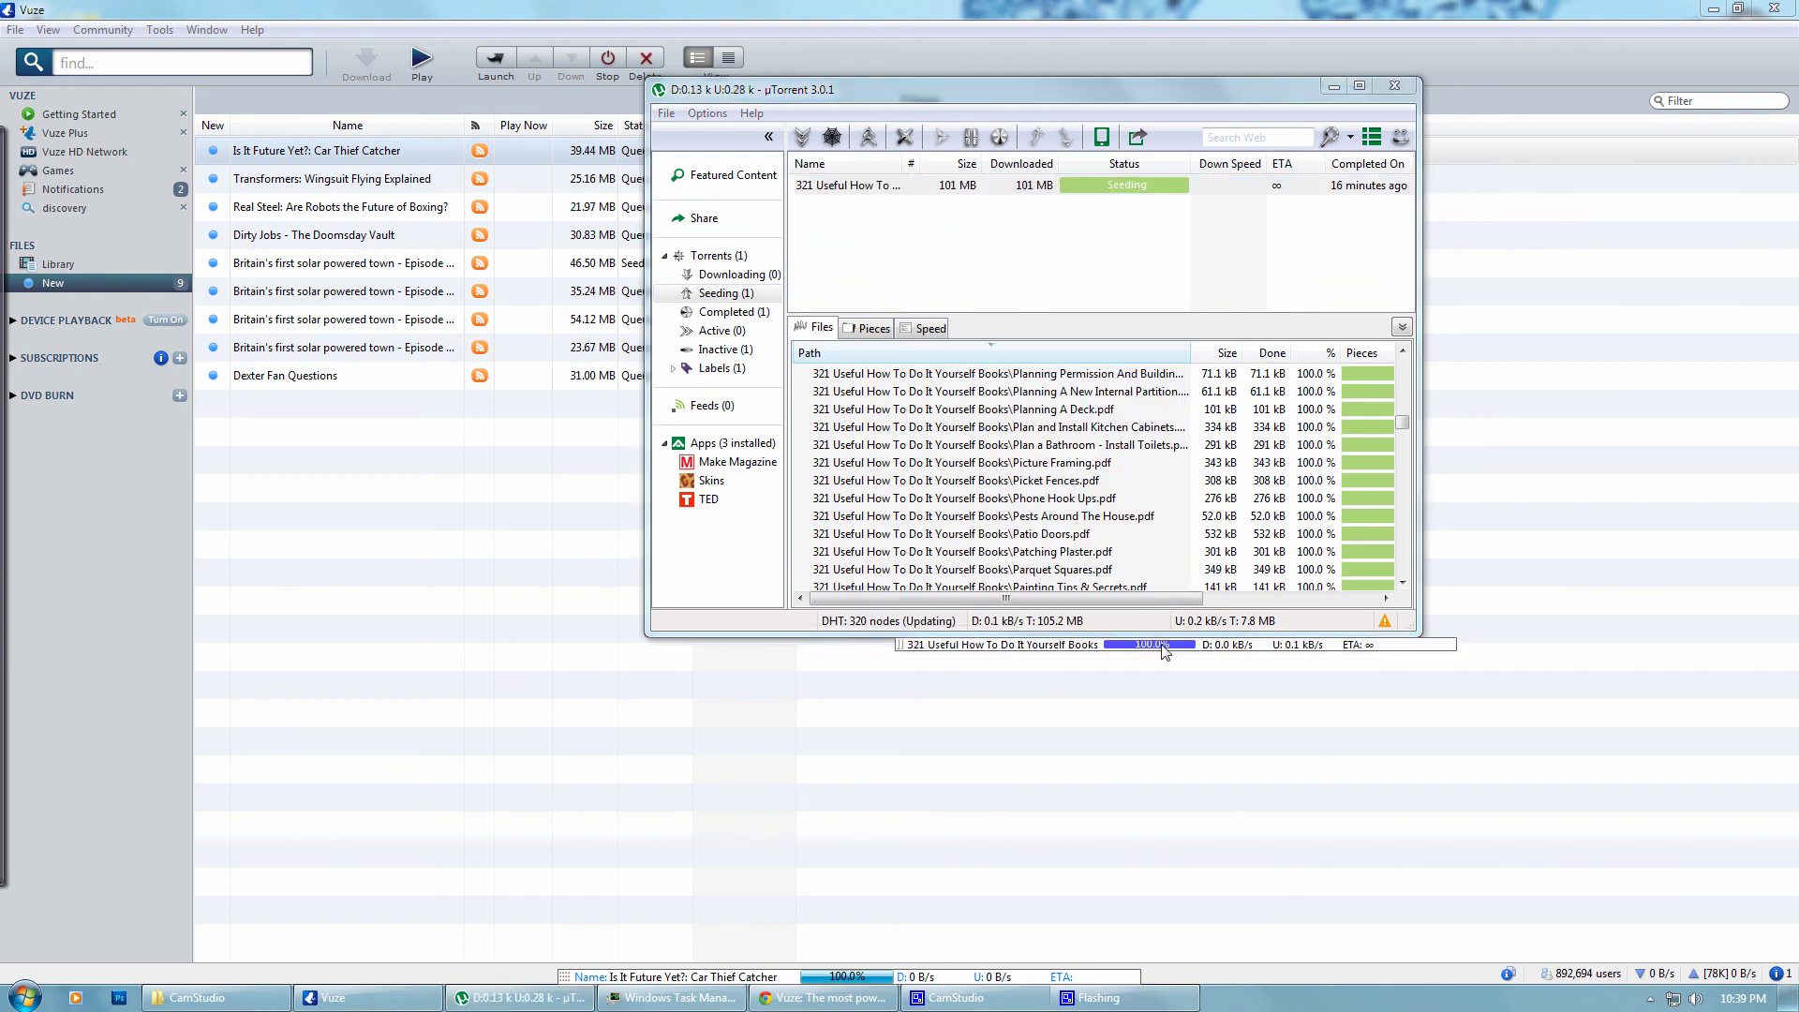
drag(1164, 653, 1420, 986)
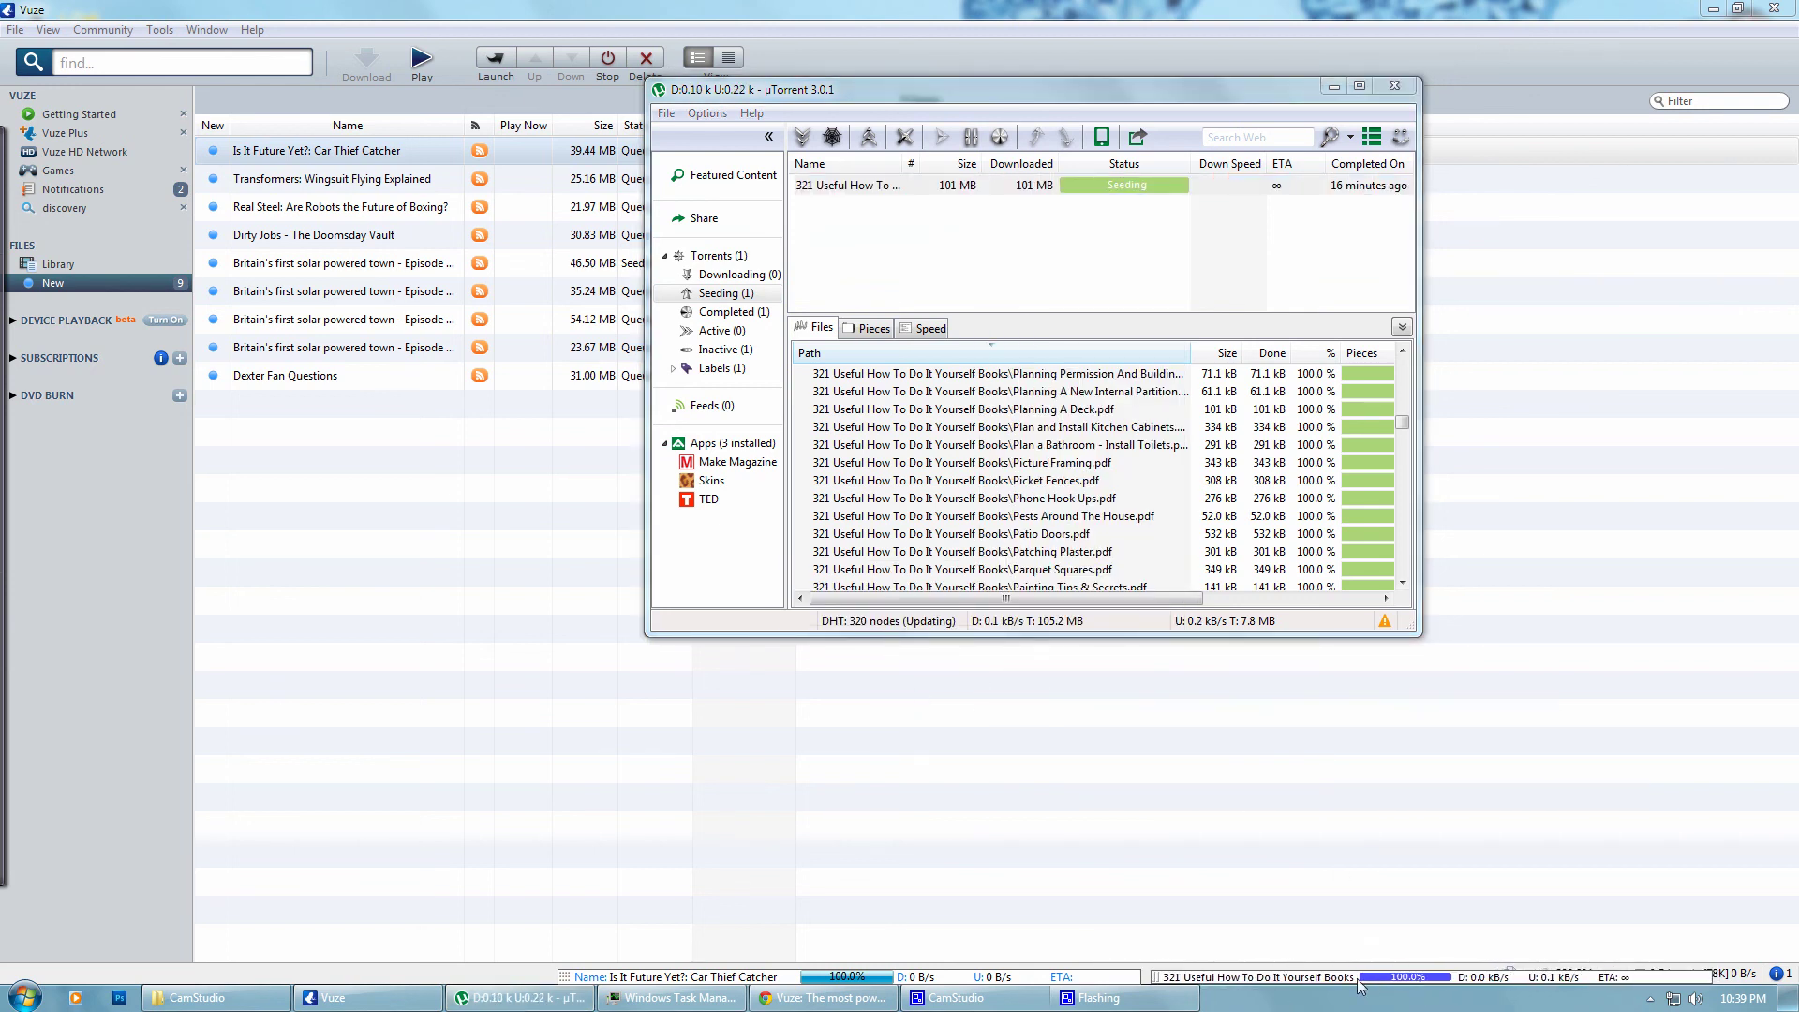
right_click(1382, 979)
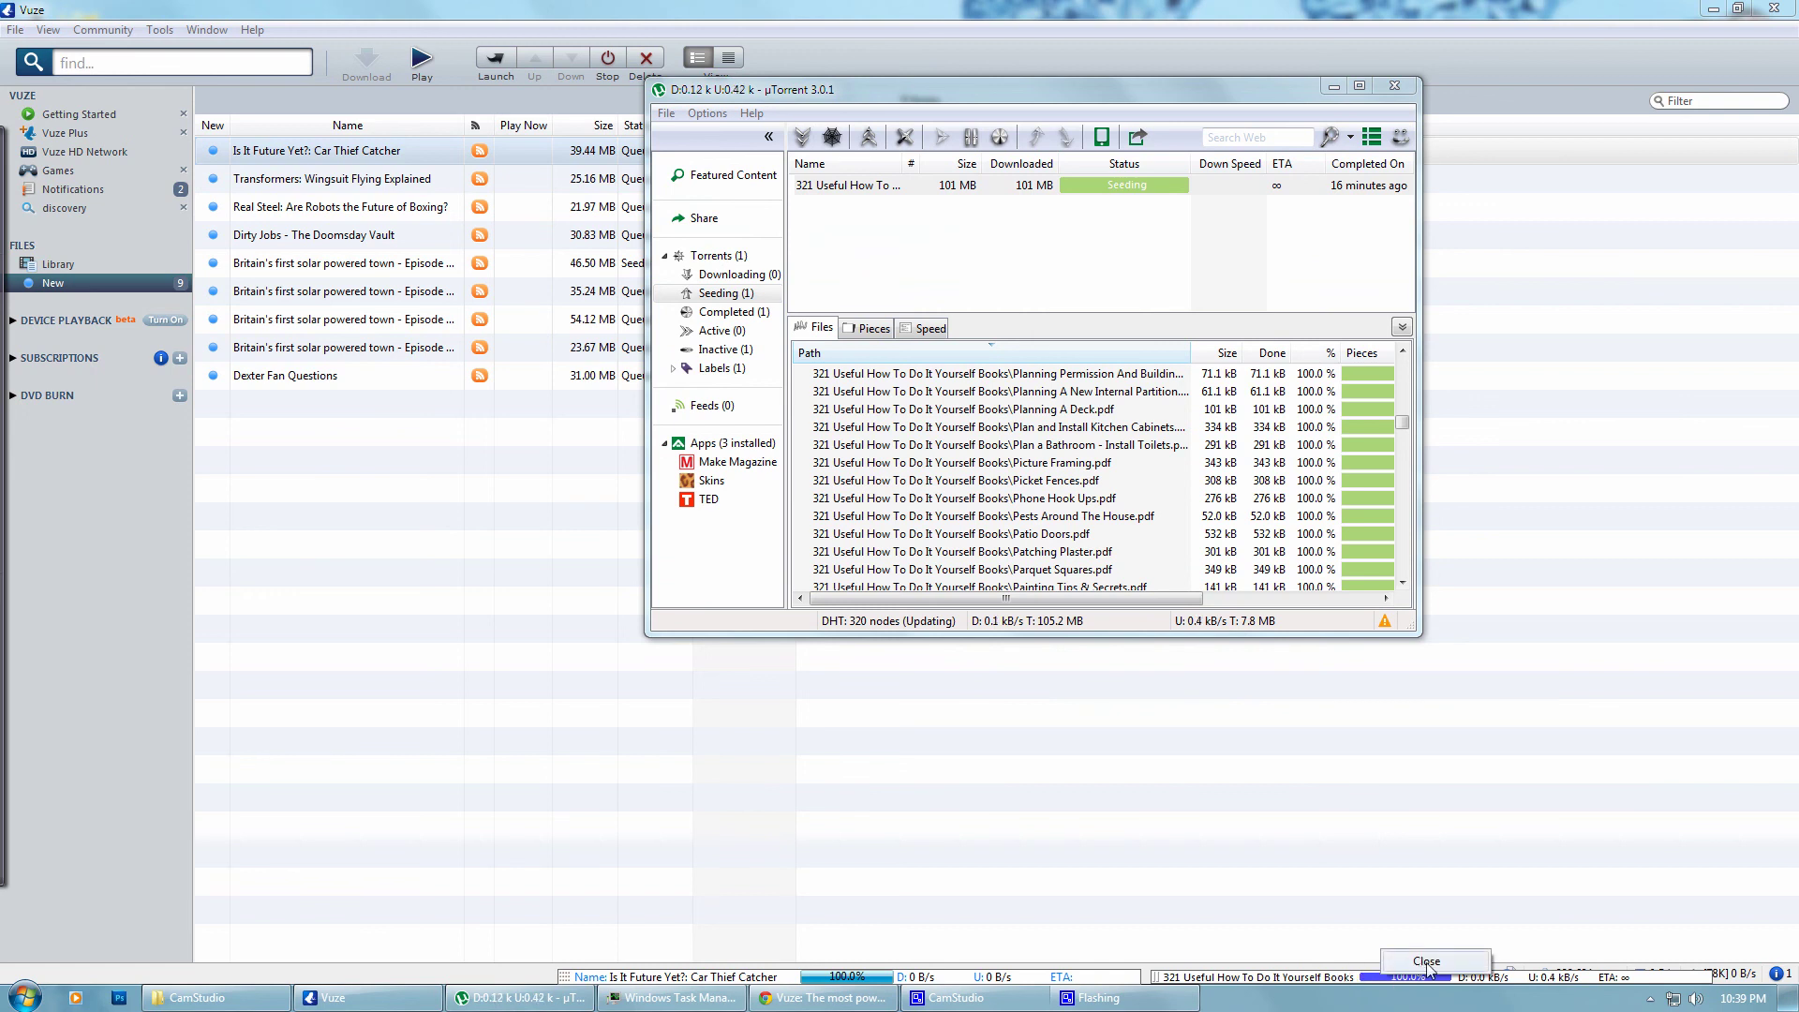
right_click(1010, 977)
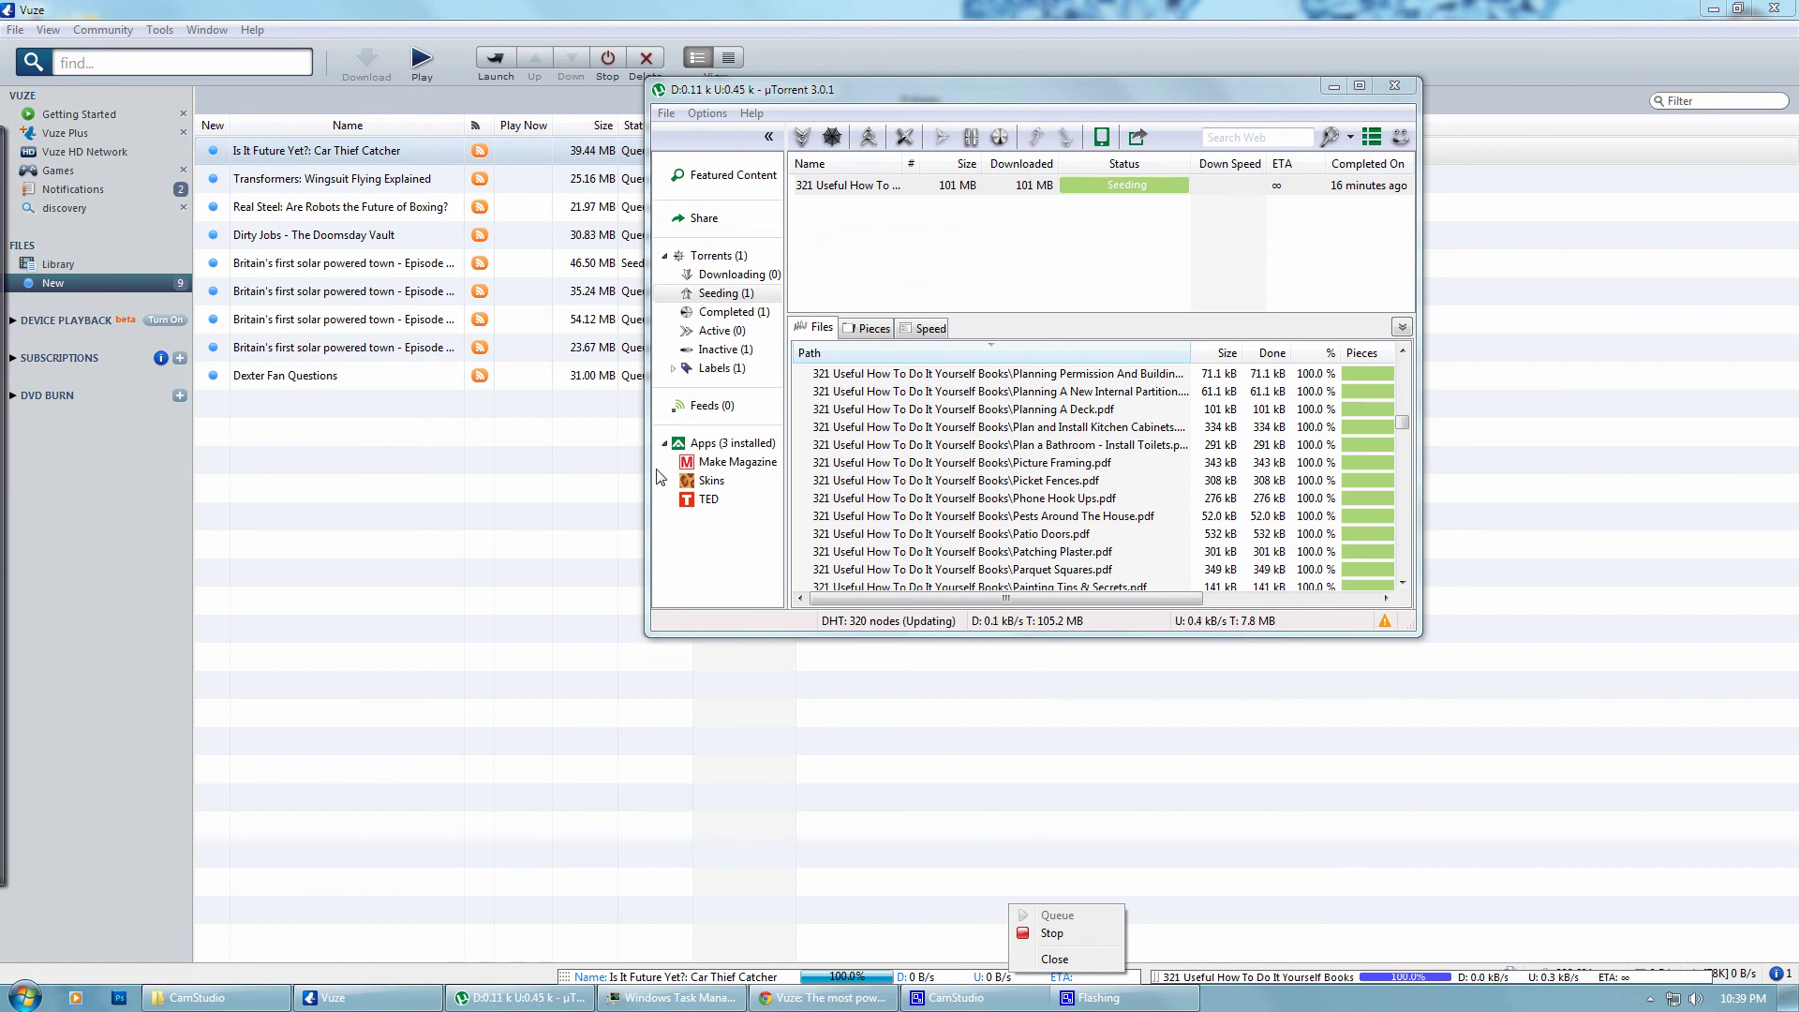
Shift µTorrent to the right and un-maximize Vuze into the upper-left corner.
drag(1274, 99, 1468, 202)
mouse_move(1040, 10)
mouse_down()
mouse_move(547, 146)
mouse_move(504, 193)
mouse_up()
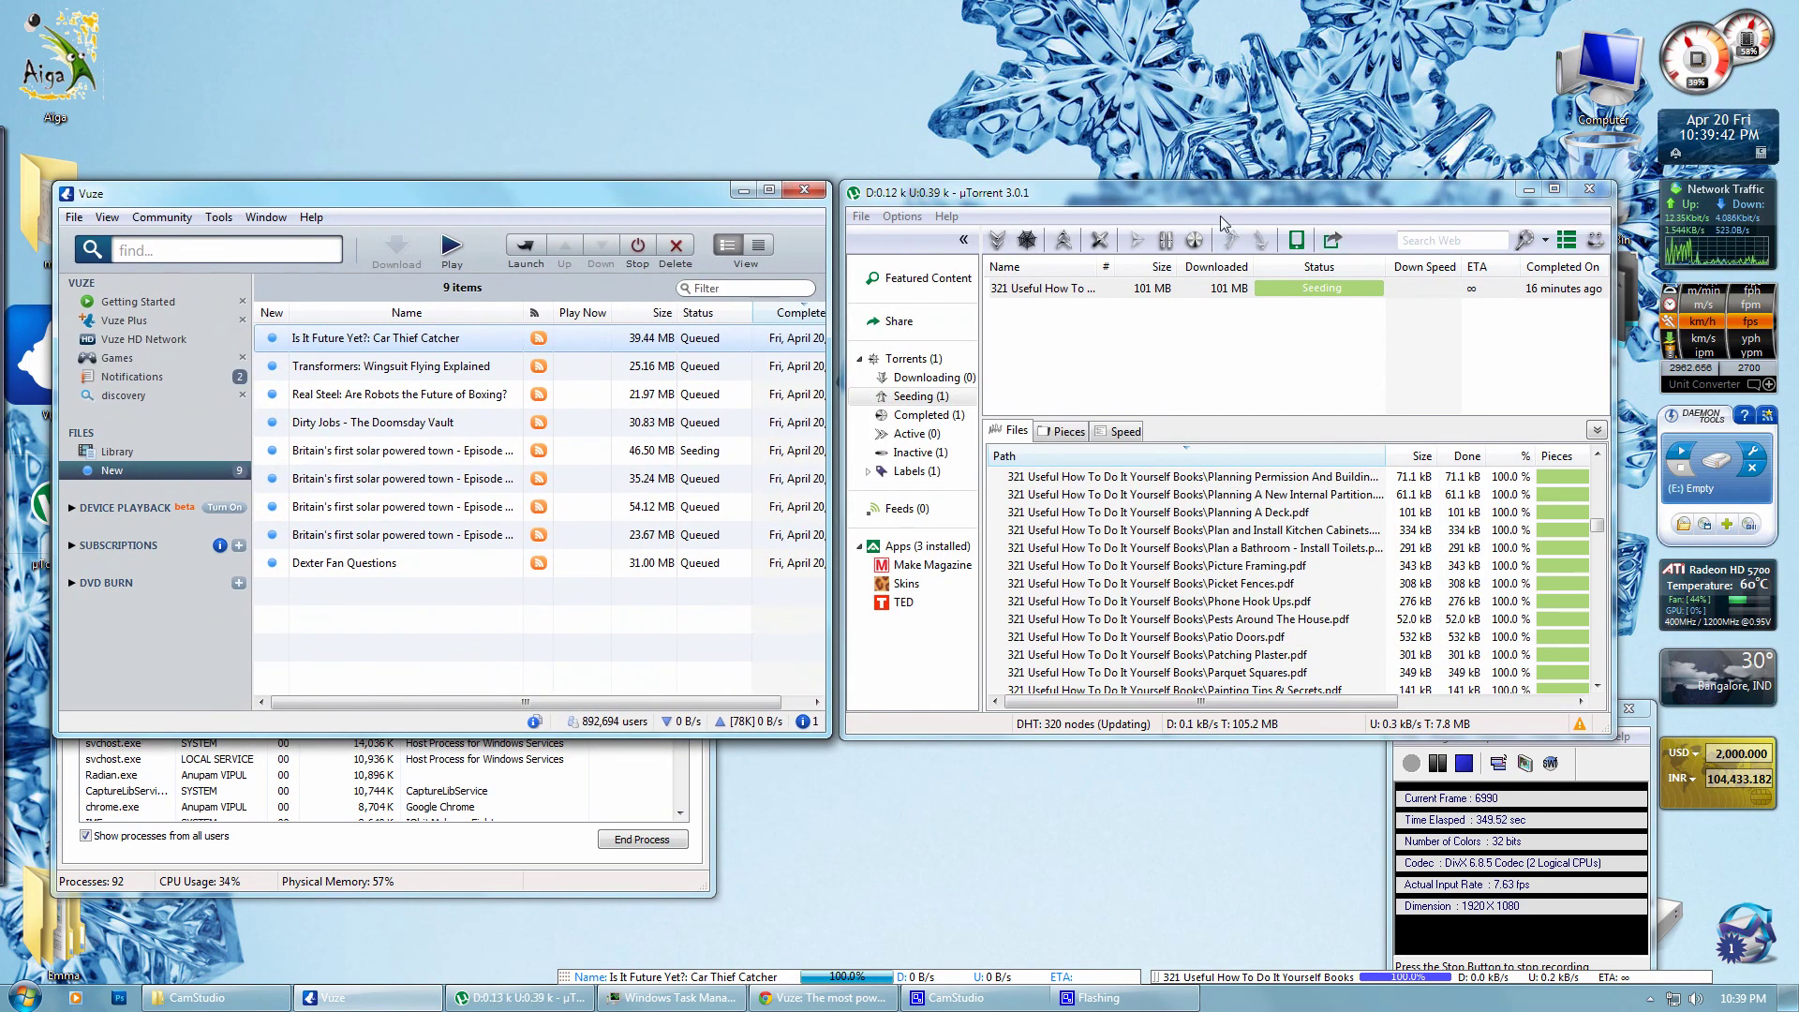